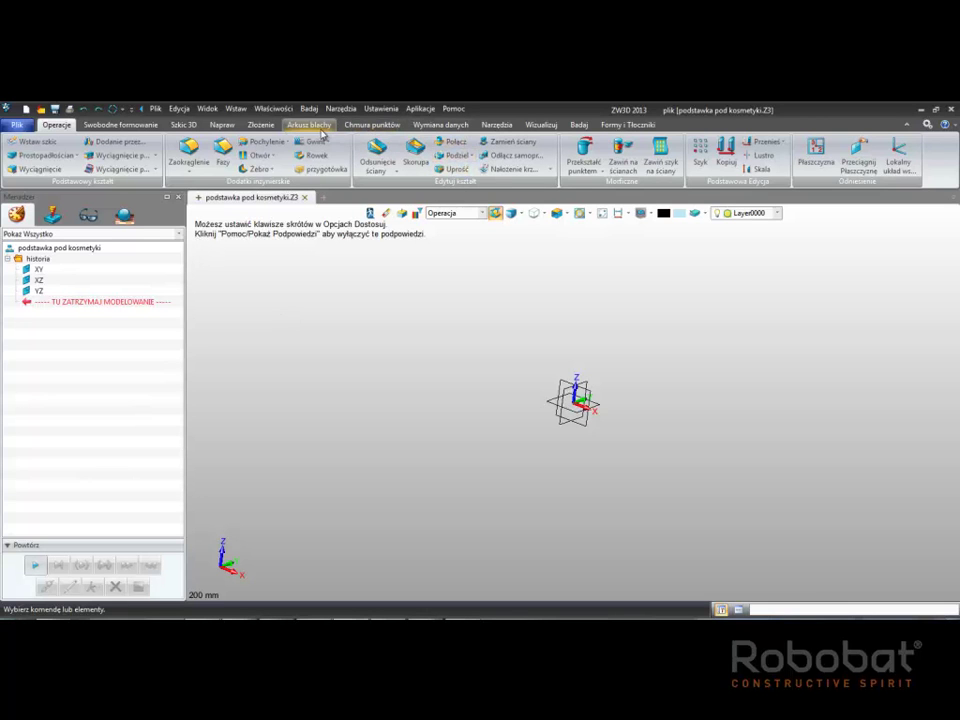
# Step: Start a sheet-metal base extrusion with a new profile sketch on the datum plane
pyautogui.click(321, 128)
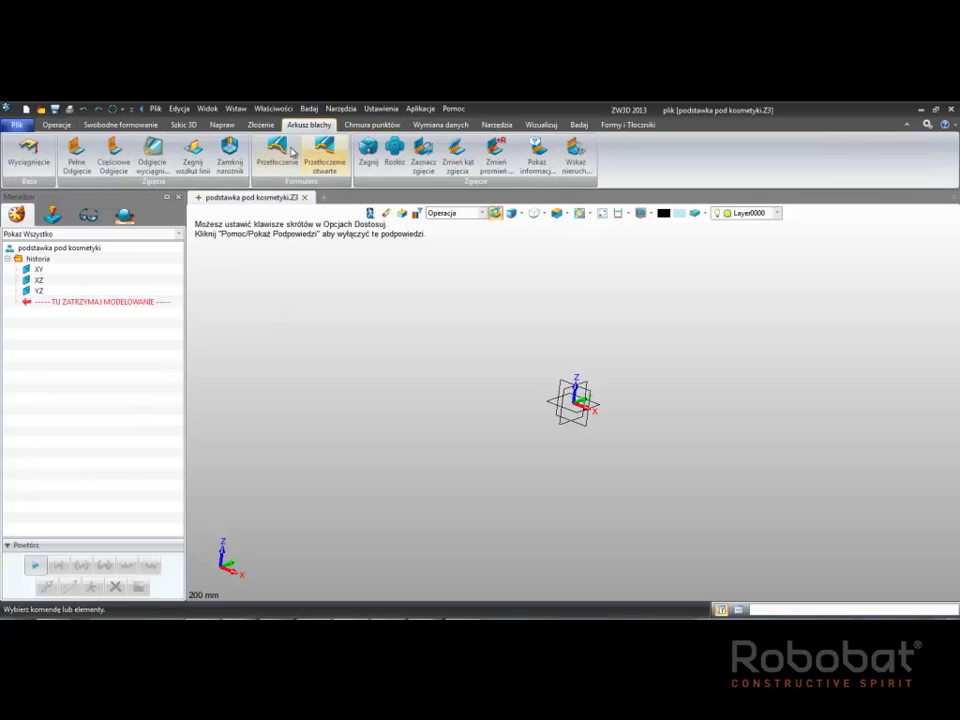
pyautogui.click(29, 150)
pyautogui.rightClick(380, 397)
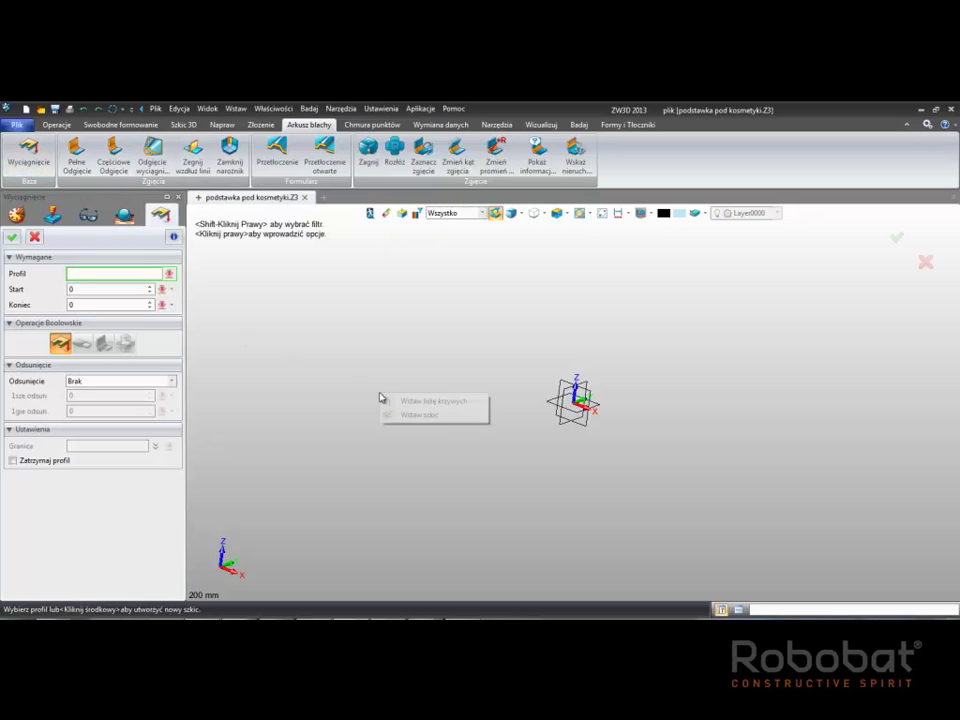
pyautogui.click(419, 414)
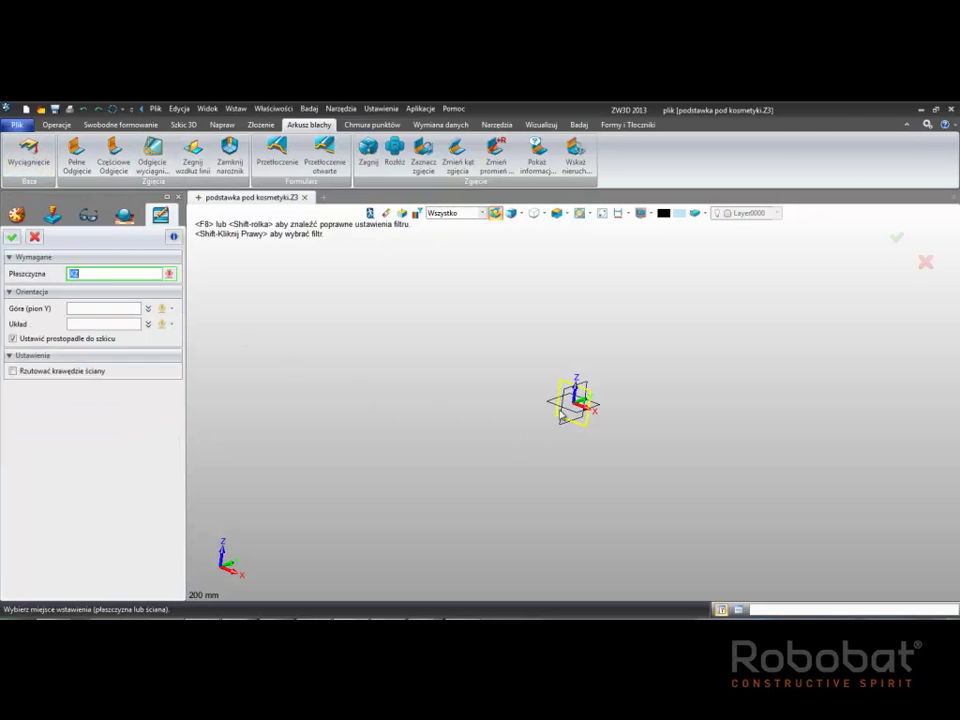
pyautogui.click(568, 400)
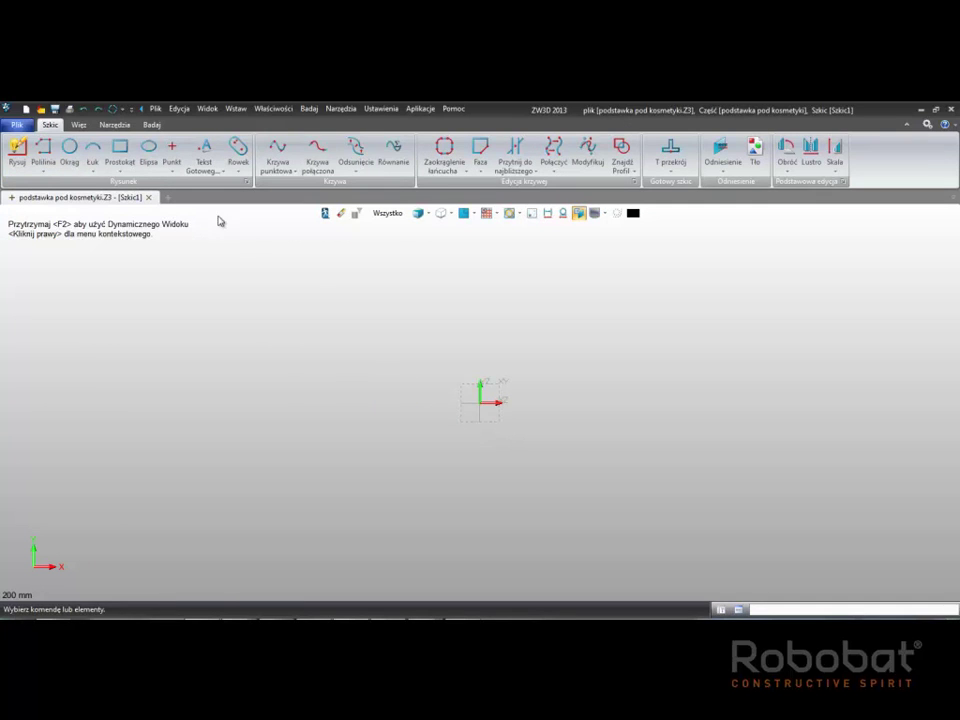
# Step: Draw a 150 × 70 mm rectangle from the origin and exit the sketch
pyautogui.click(120, 150)
pyautogui.click(481, 401)
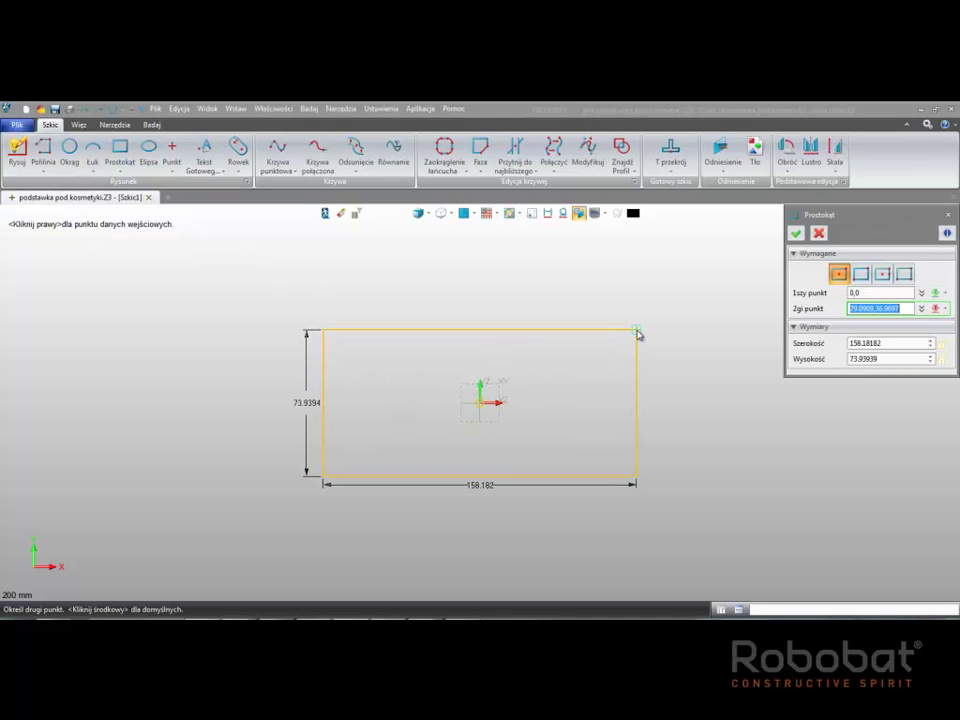
pyautogui.click(638, 334)
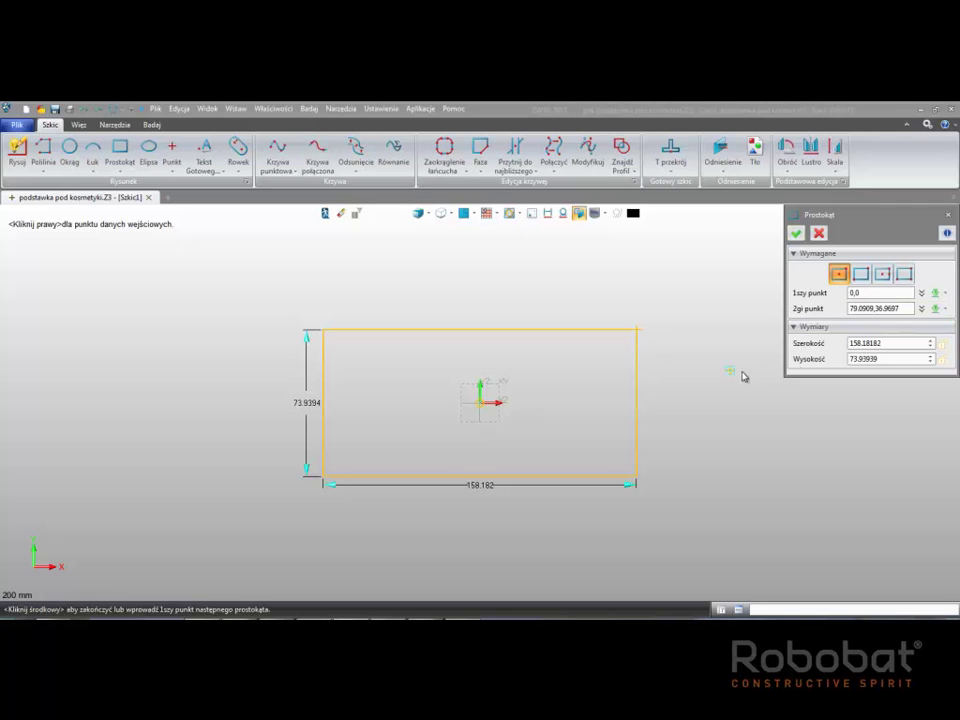
pyautogui.write('150')
pyautogui.press('Return')
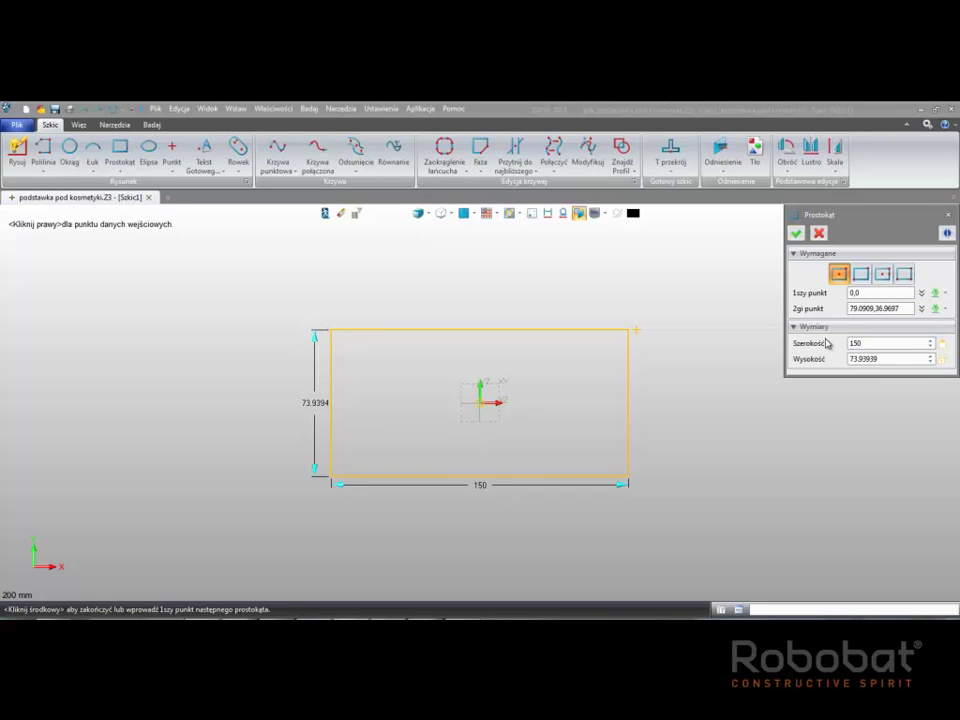
pyautogui.press('Tab')
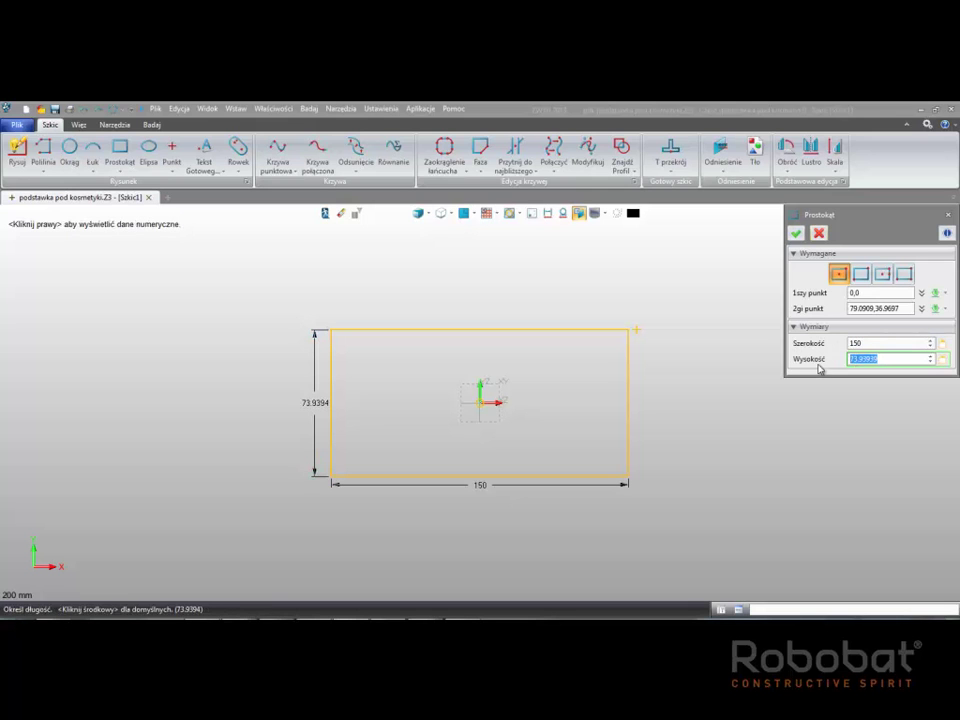
pyautogui.write('70')
pyautogui.press('Return')
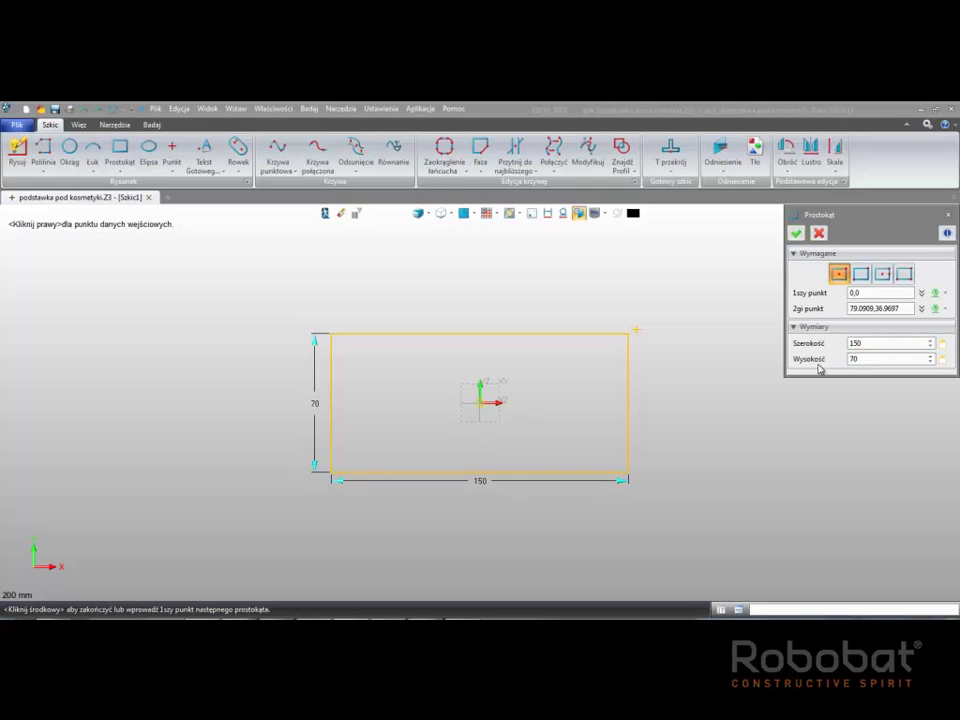
pyautogui.click(797, 233)
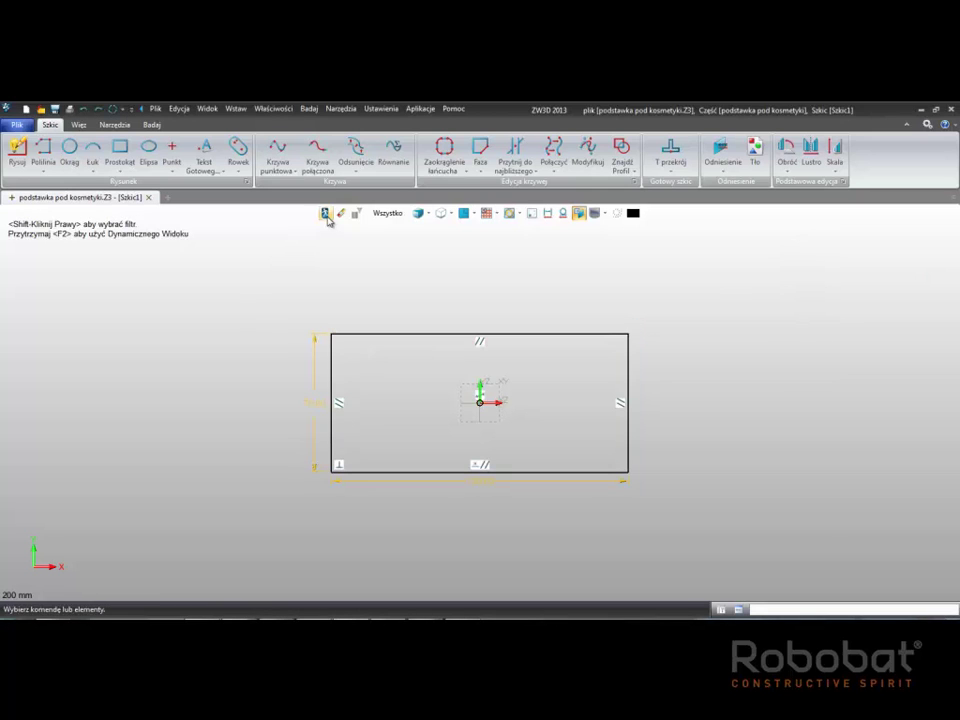
pyautogui.click(325, 213)
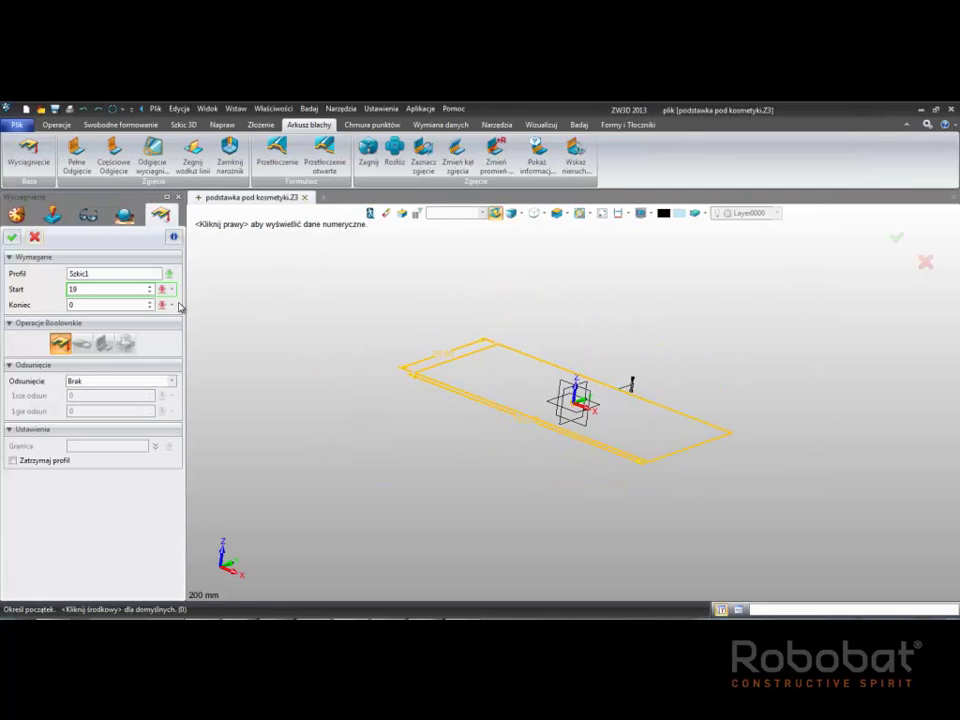
# Step: Extrude the rectangle from 0 to 3 mm into base plate Wyciągnięcie1_Baza
pyautogui.doubleClick(108, 289)
pyautogui.write('0')
pyautogui.click(66, 309)
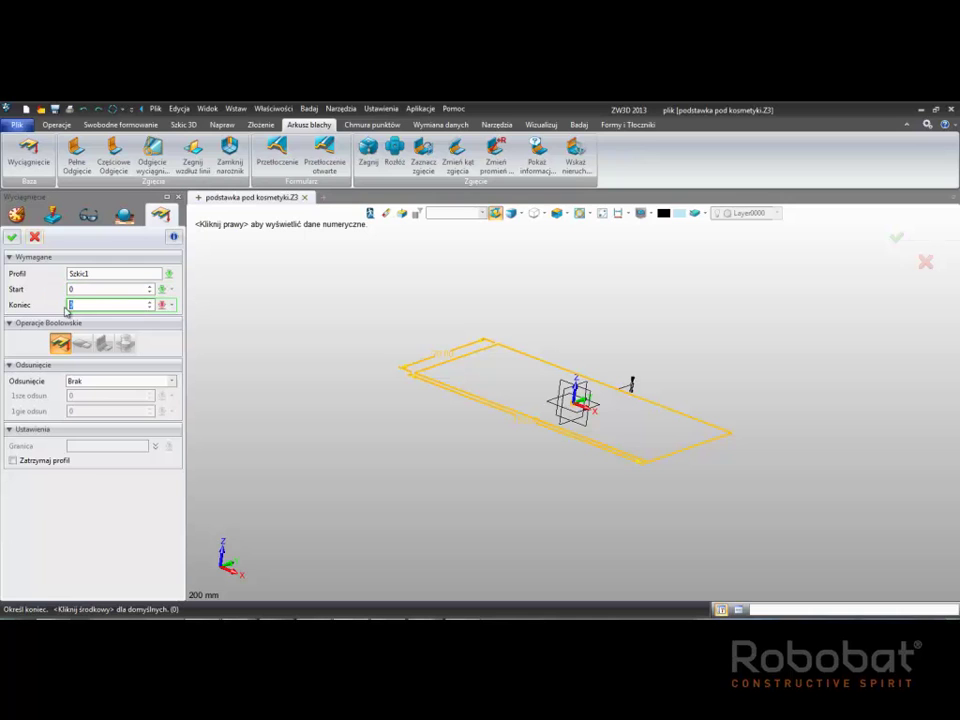
pyautogui.write('3')
pyautogui.press('Return')
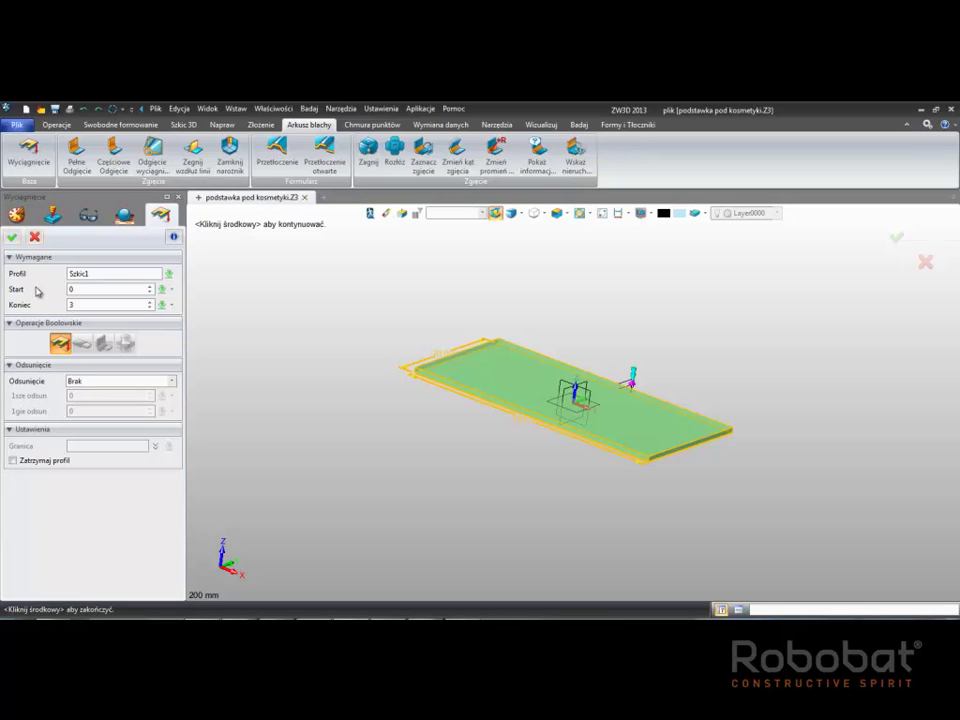
pyautogui.click(13, 237)
pyautogui.moveTo(375, 363); pyautogui.dragTo(375, 308, button='middle')
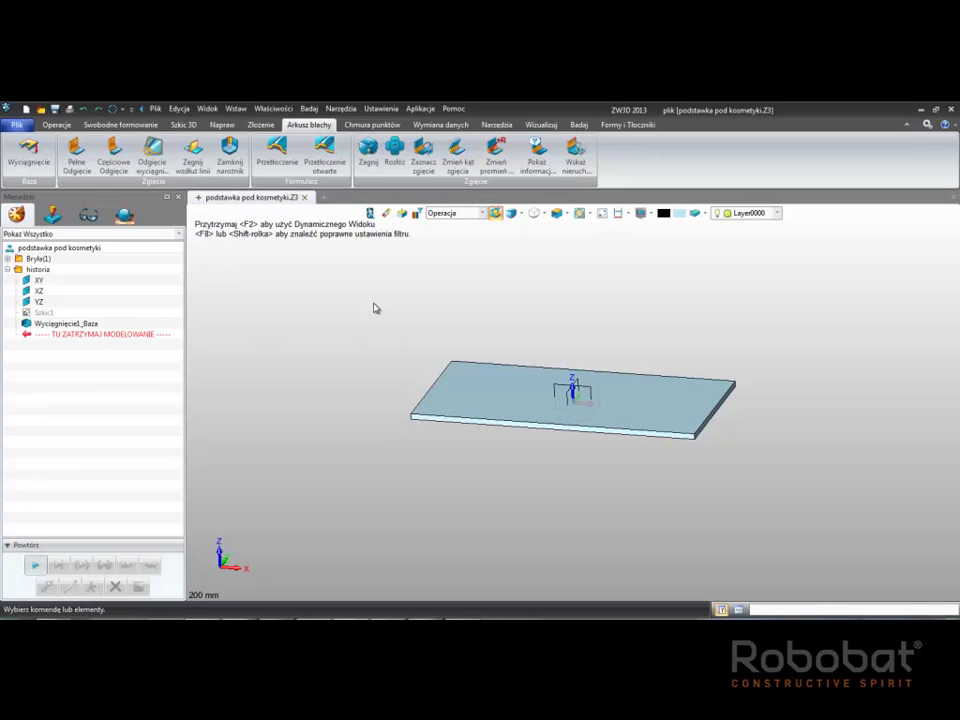
# Step: Add a 35 mm full flange with 2 mm bend radius on the plate's end edge
pyautogui.click(76, 158)
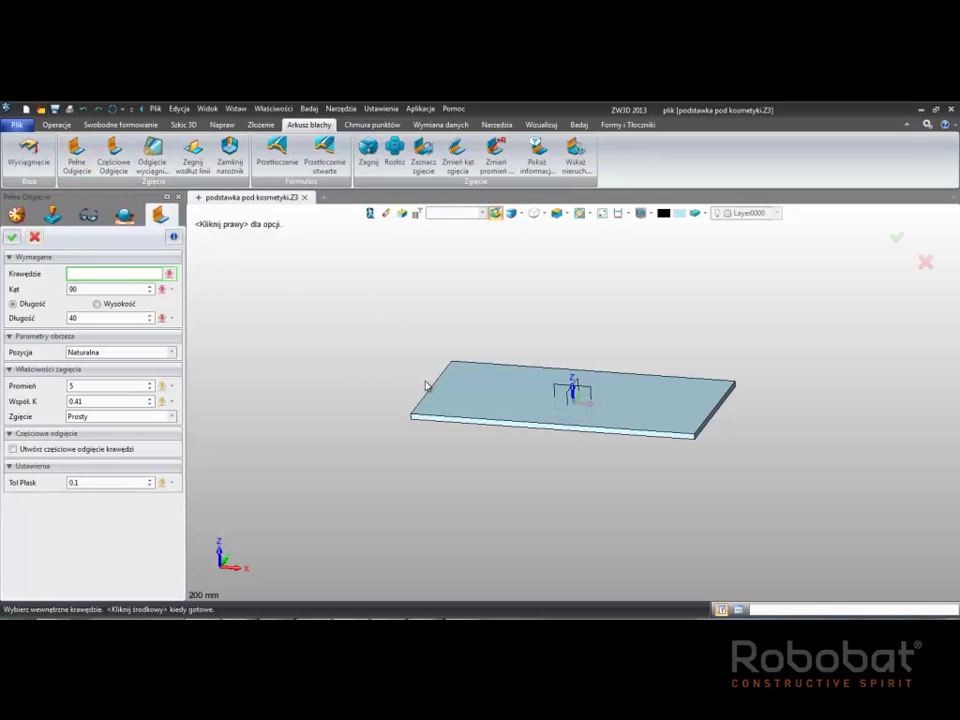
pyautogui.click(430, 389)
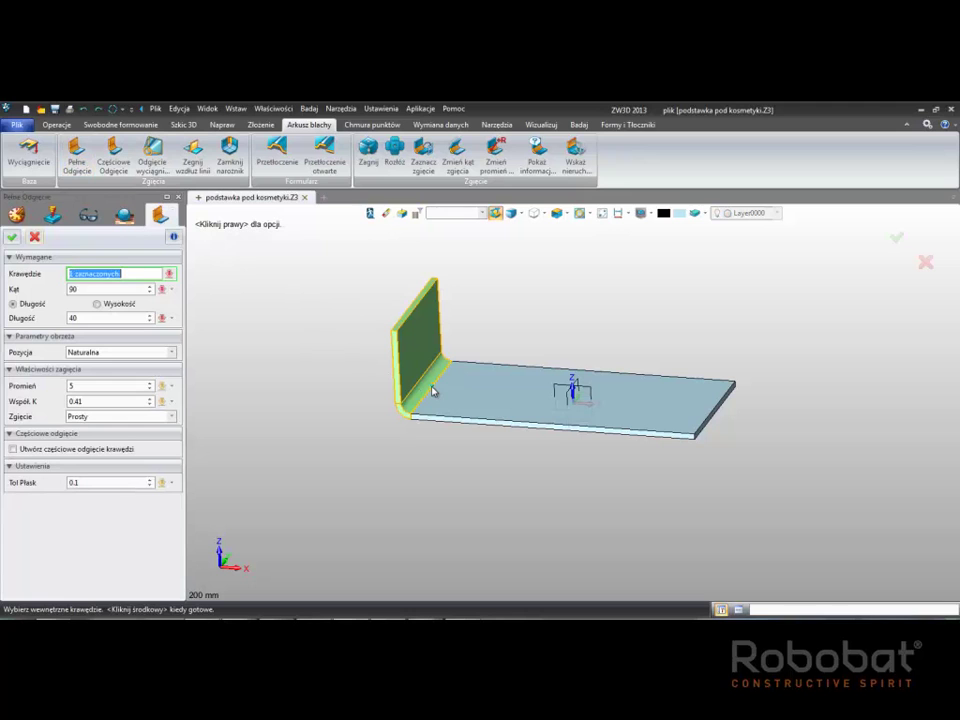
pyautogui.click(90, 316)
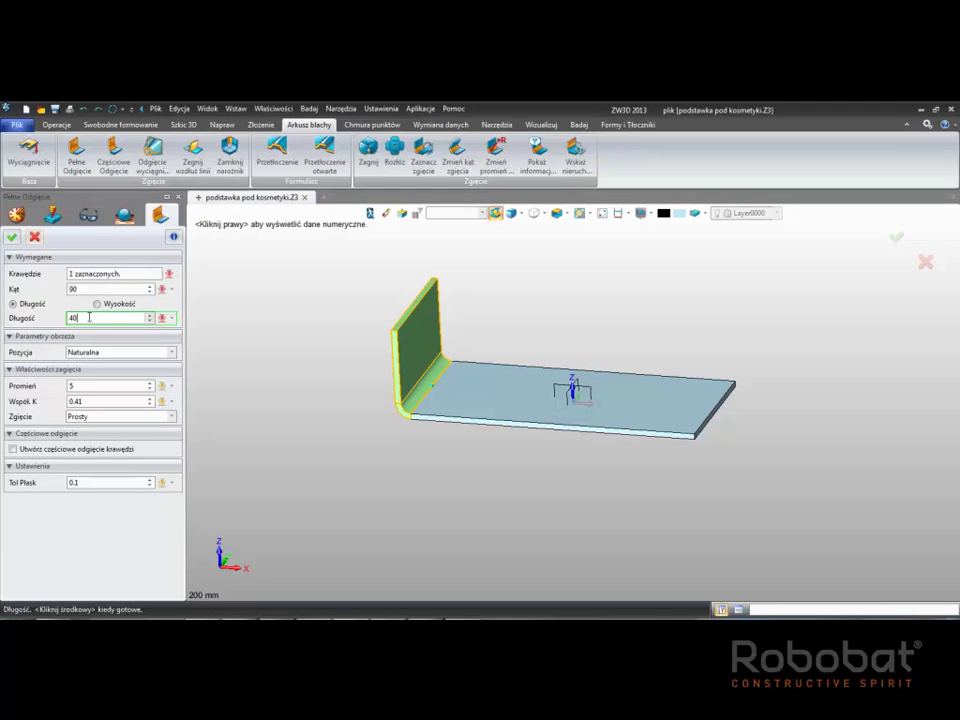
pyautogui.write('35')
pyautogui.click(82, 385)
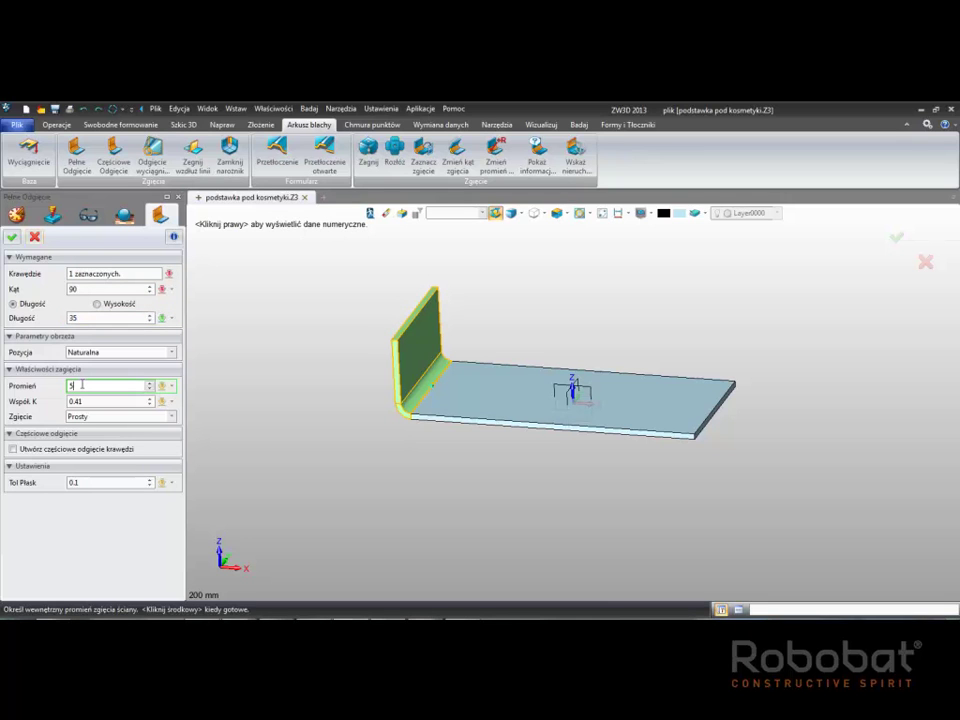
pyautogui.press('Return')
pyautogui.write('2')
pyautogui.middleClick(225, 396)
# Step: Set up a 20 mm flange on the plate's opposite end edge
pyautogui.moveTo(457, 453)
pyautogui.mouseDown(button='middle')
pyautogui.moveTo(628, 411)
pyautogui.moveTo(639, 506)
pyautogui.mouseUp(button='middle')
pyautogui.scroll(2, 581, 366)
pyautogui.click(581, 366)
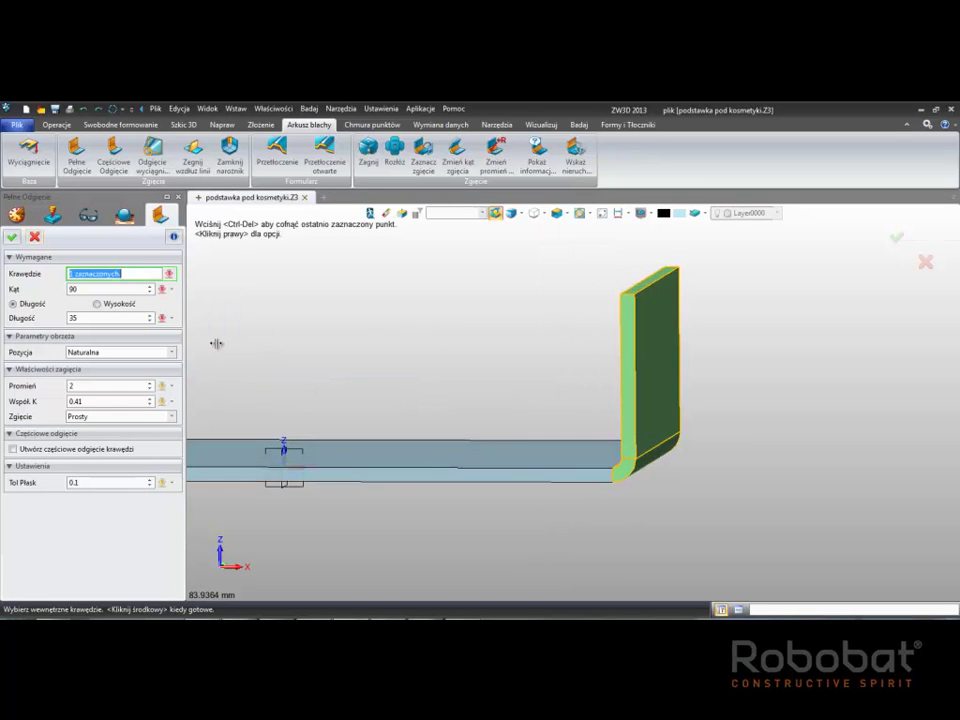
pyautogui.click(87, 318)
pyautogui.write('20')
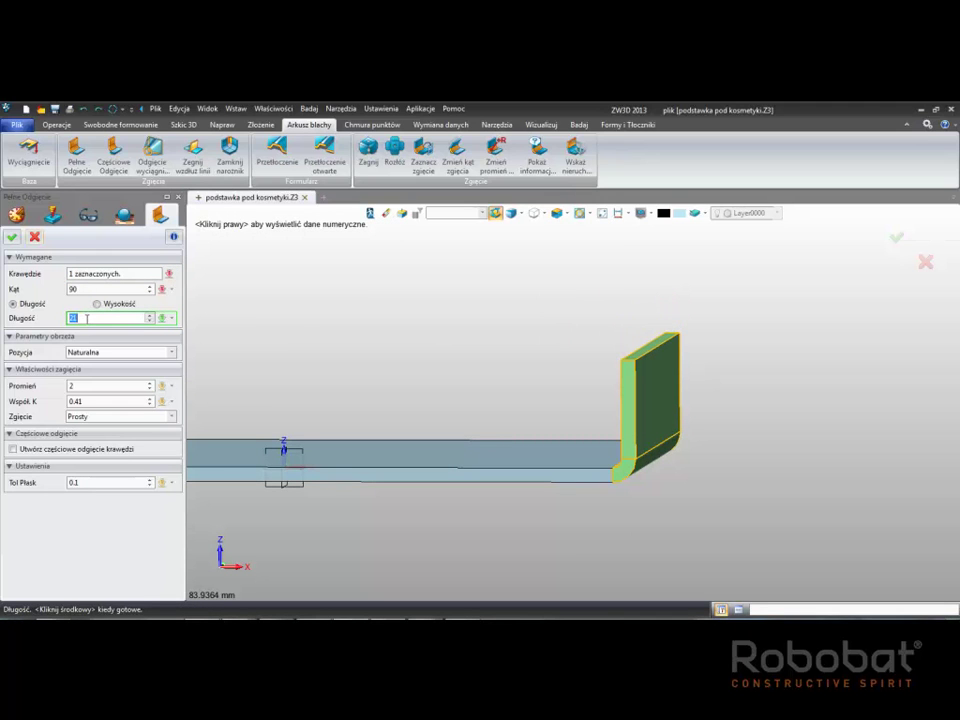
pyautogui.click(11, 237)
# Step: Add a 55 mm flange on the short end wall's top edge, folding over the plate
pyautogui.middleClick(440, 348)
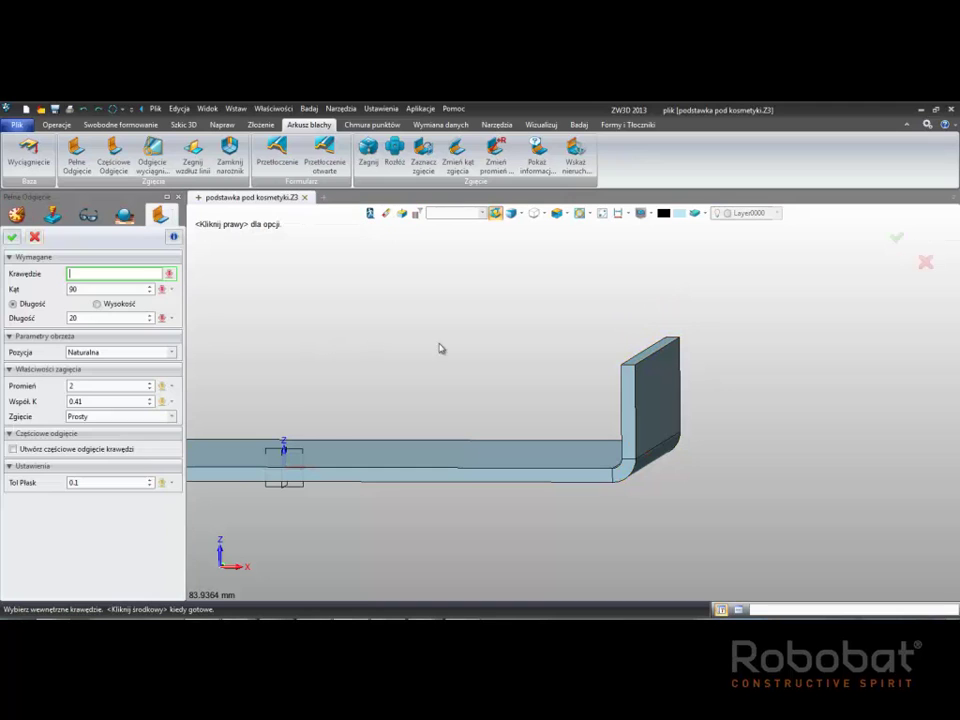
pyautogui.click(623, 361)
pyautogui.moveTo(484, 394); pyautogui.dragTo(487, 400, button='middle')
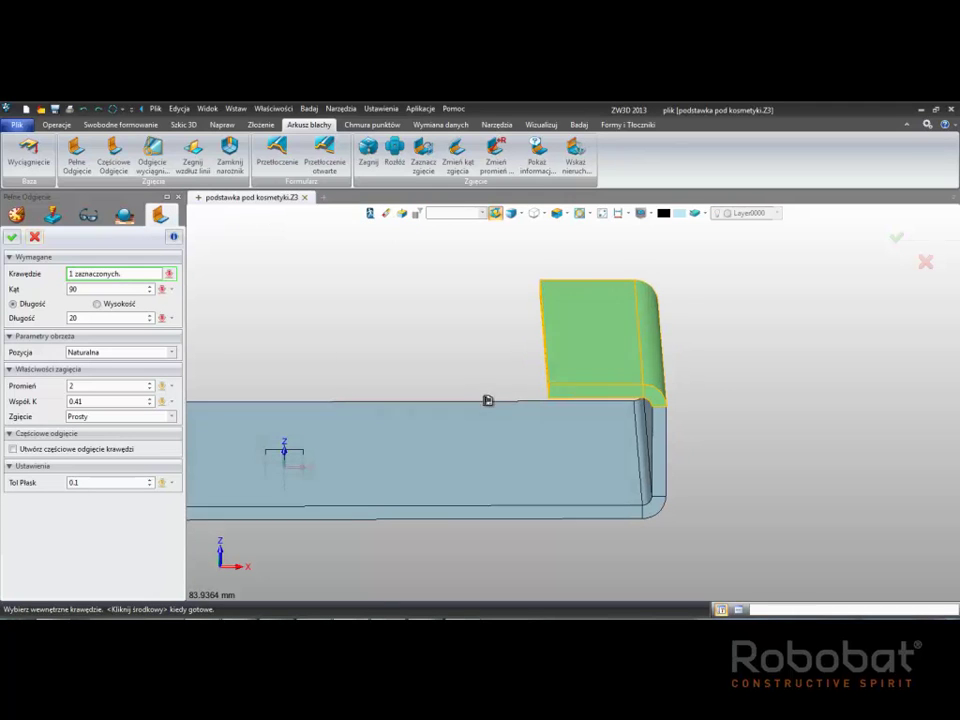
pyautogui.click(80, 318)
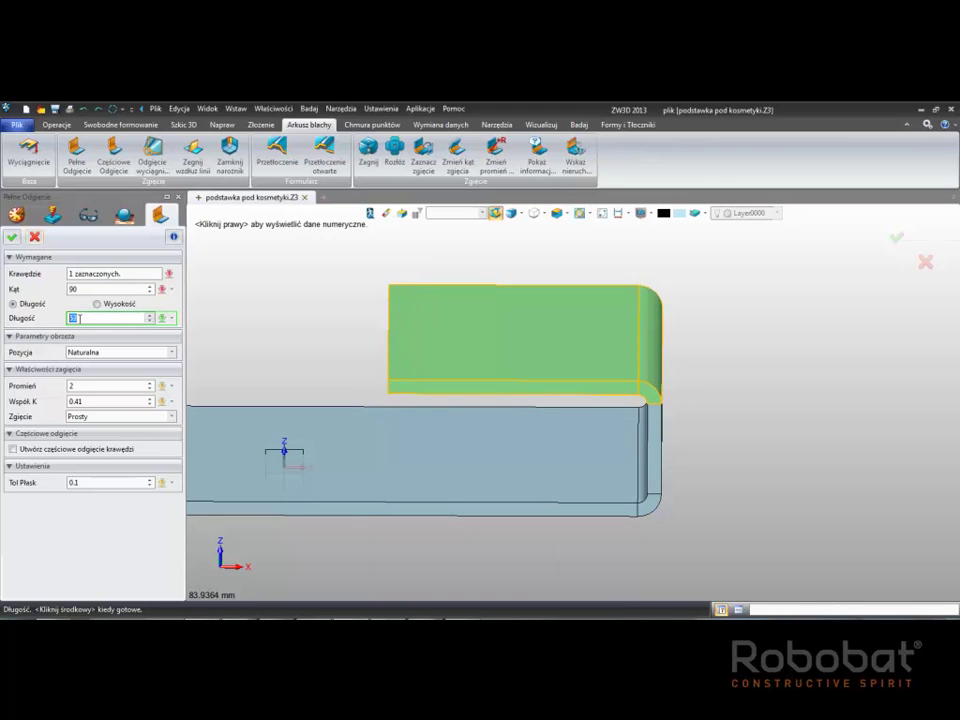
pyautogui.moveTo(332, 321); pyautogui.dragTo(323, 311, button='middle')
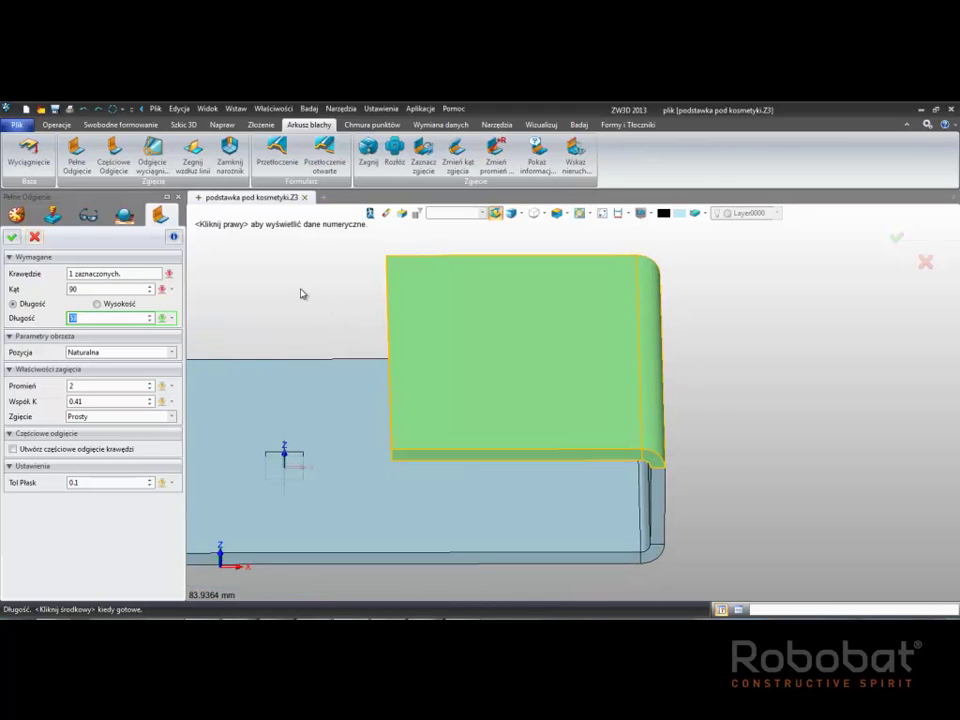
pyautogui.press('BackSpace')
pyautogui.write('5')
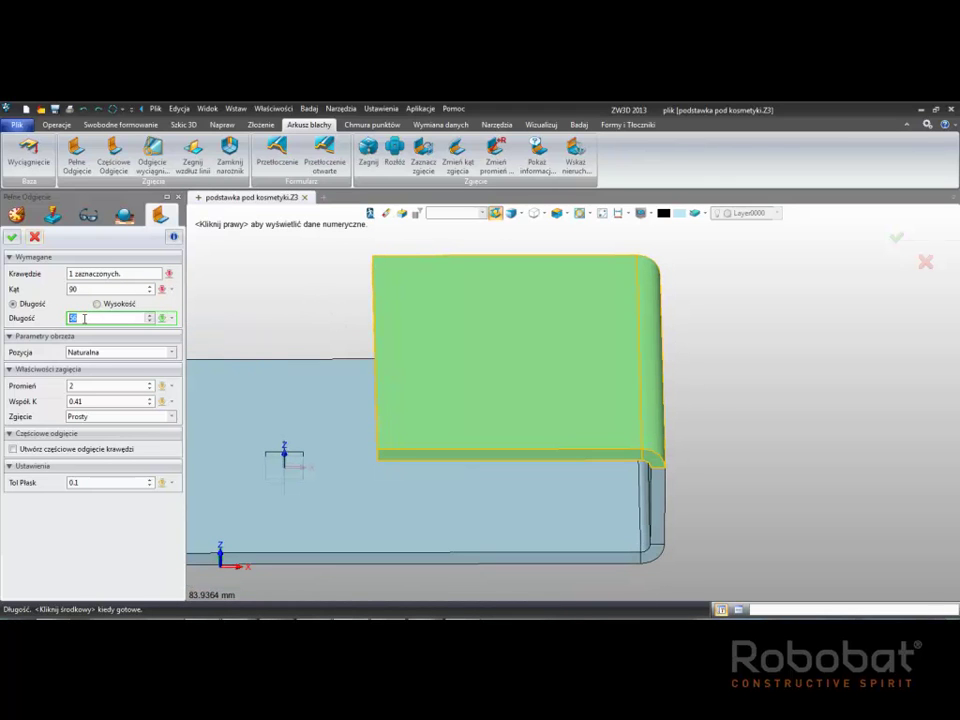
pyautogui.click(12, 238)
# Step: Fold a 55 mm flange back 180° over the previous flange with 1 mm bend radius
pyautogui.middleClick(254, 302)
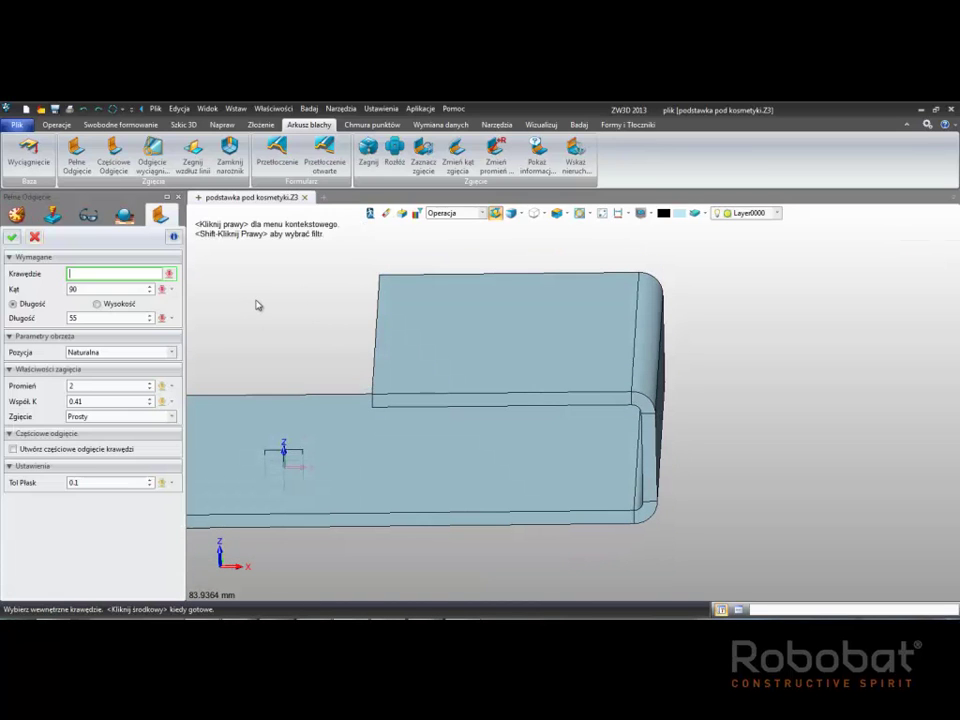
pyautogui.click(372, 320)
pyautogui.click(93, 290)
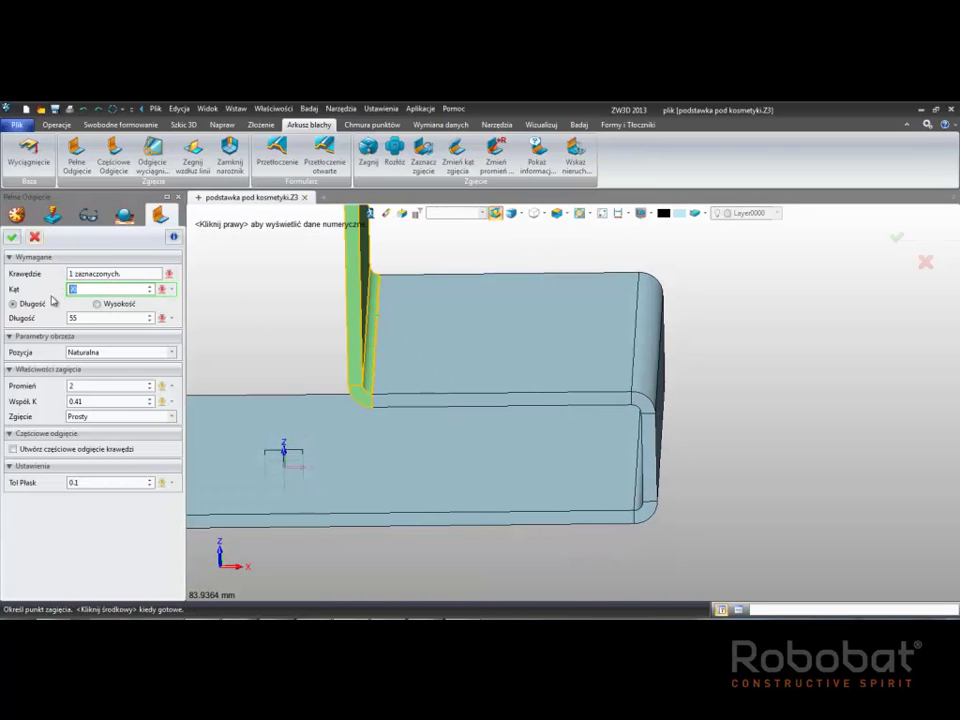
pyautogui.write('180')
pyautogui.press('Tab')
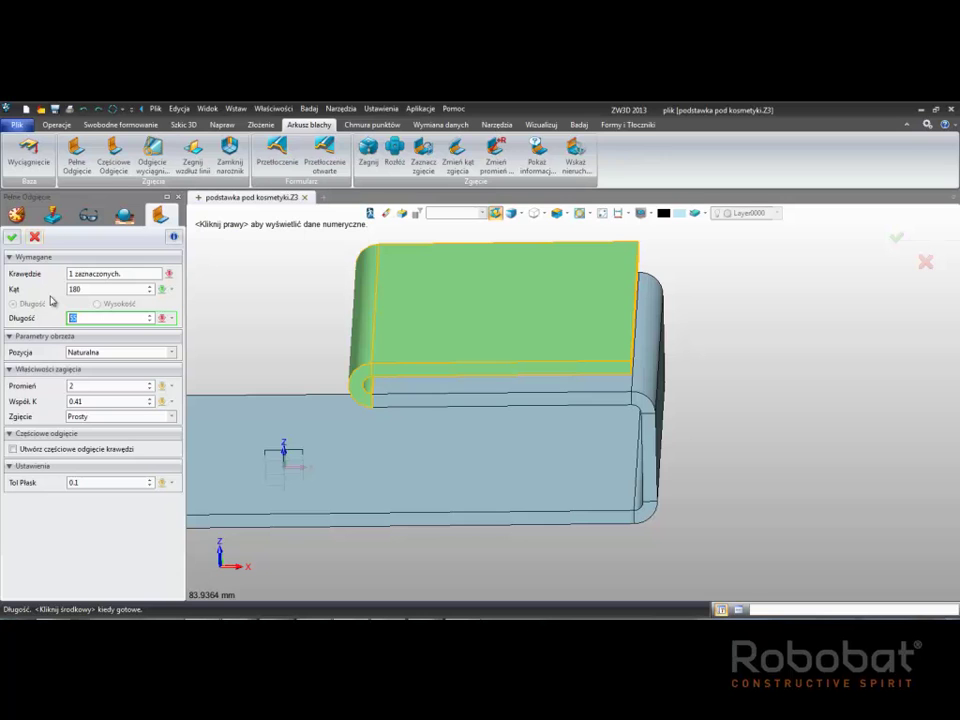
pyautogui.write('55')
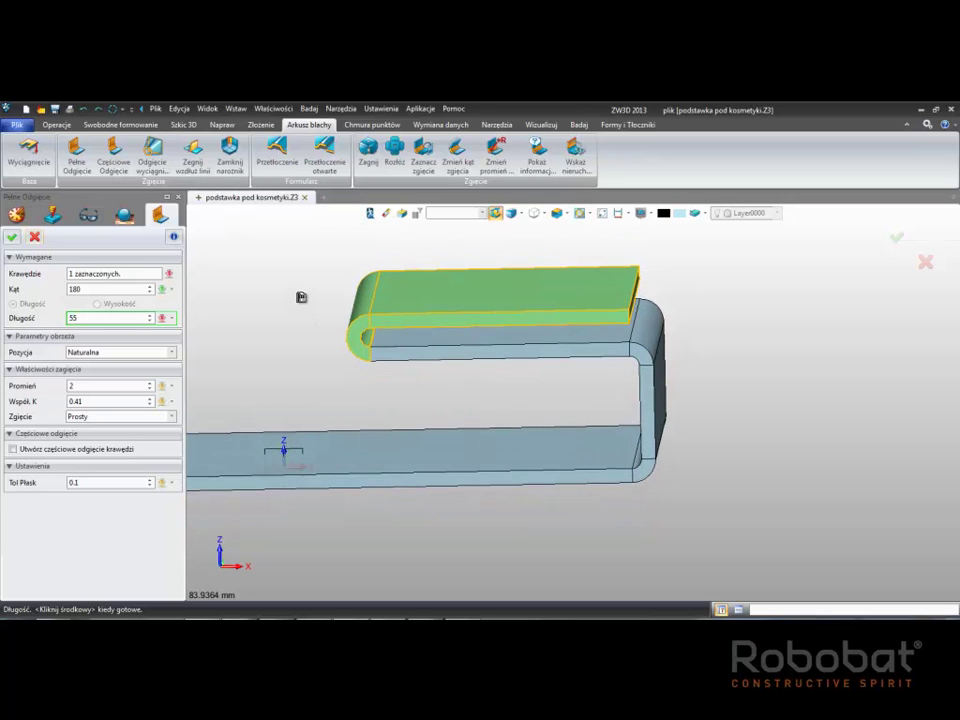
pyautogui.moveTo(308, 309)
pyautogui.mouseDown(button='middle')
pyautogui.moveTo(300, 300)
pyautogui.moveTo(306, 317)
pyautogui.mouseUp(button='middle')
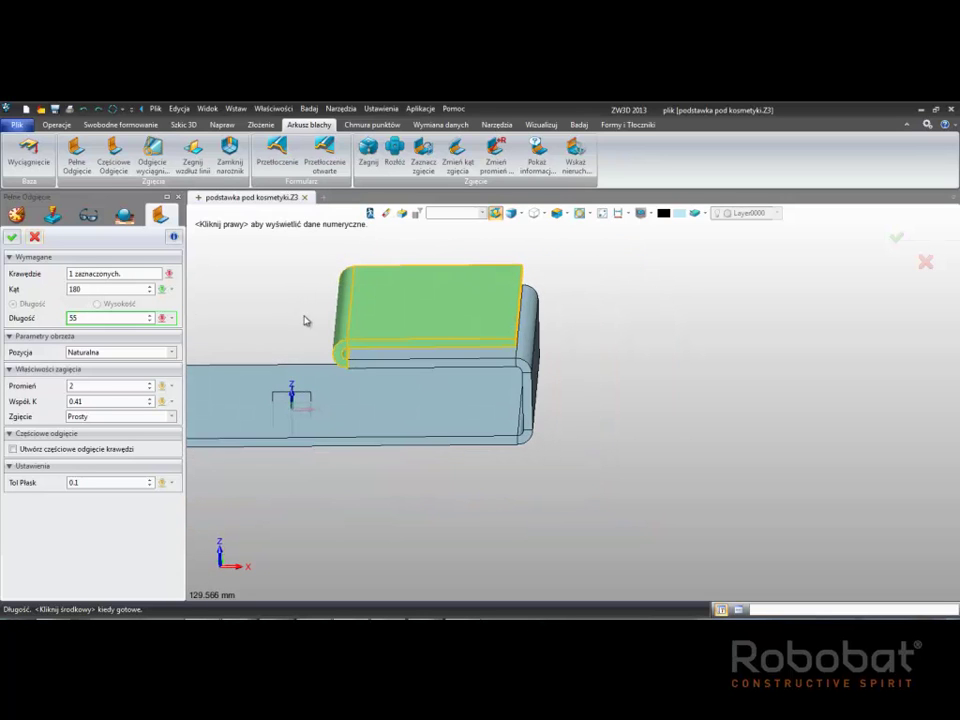
pyautogui.click(110, 385)
pyautogui.write('1')
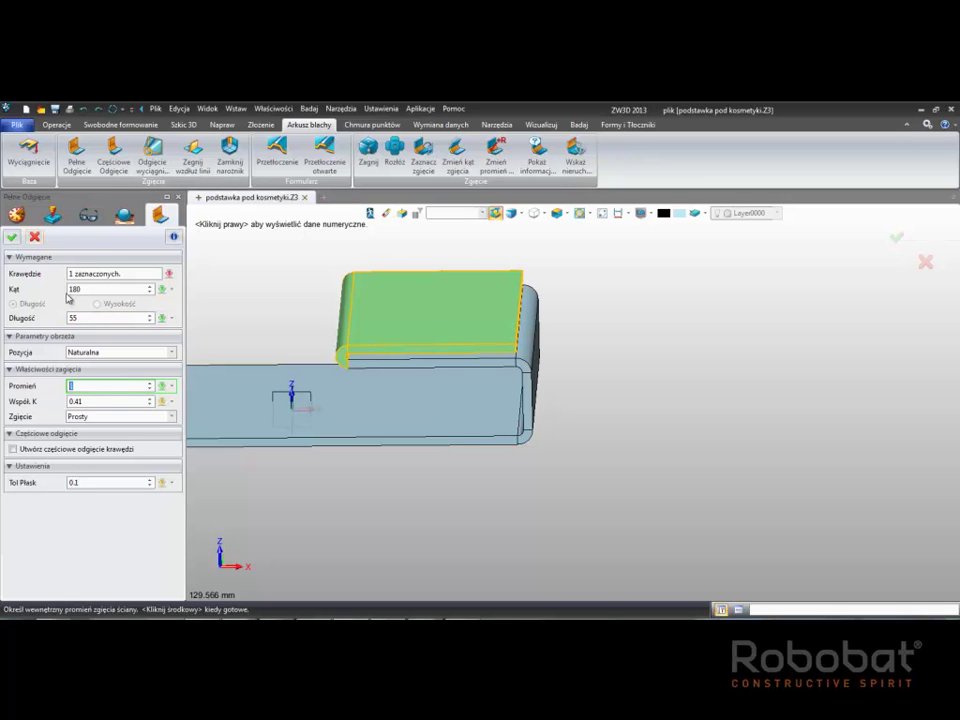
# Step: Finish that flange and begin another full flange on the top flange's edge
pyautogui.click(13, 238)
pyautogui.press('Return')
pyautogui.click(518, 317)
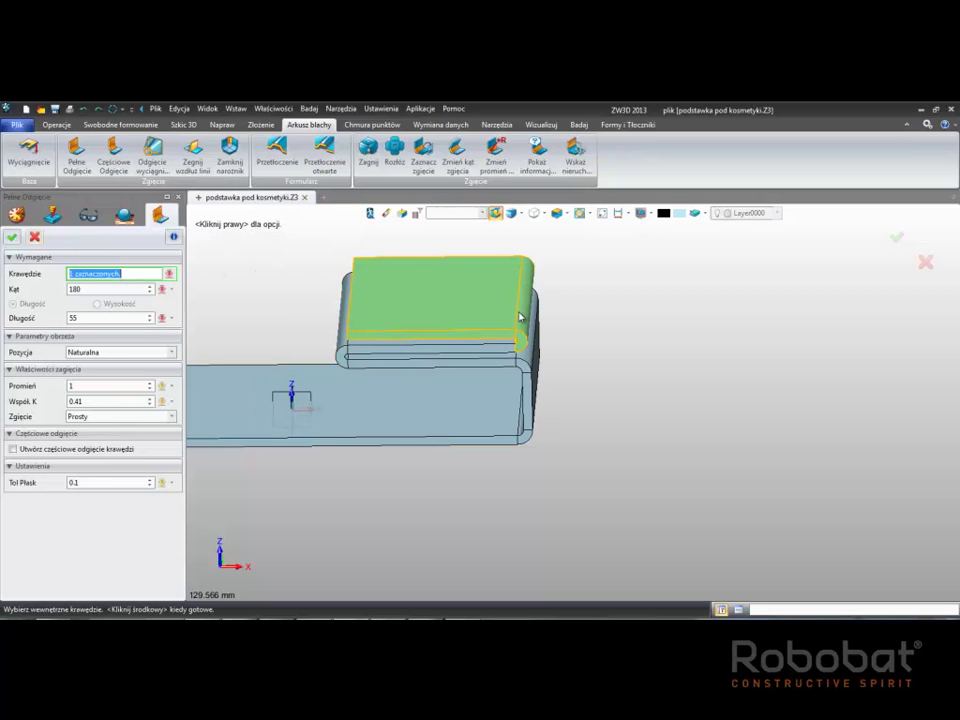
# Step: Make the new flange 90° and 15 mm long, creating Odgięcie5
pyautogui.click(101, 288)
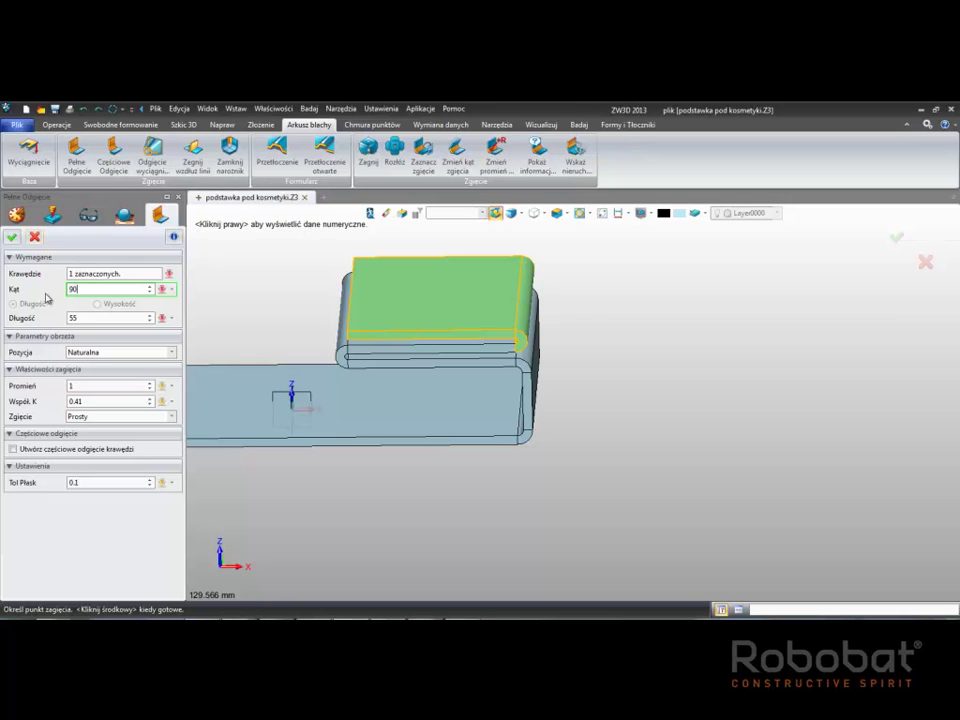
pyautogui.press('Tab')
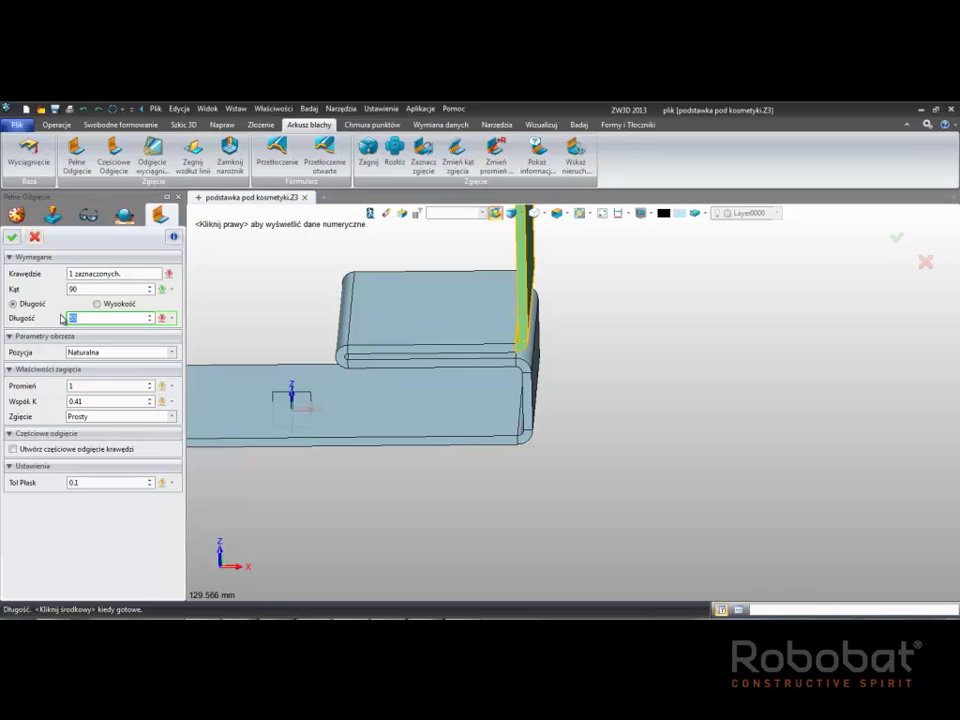
pyautogui.write('15')
pyautogui.press('Return')
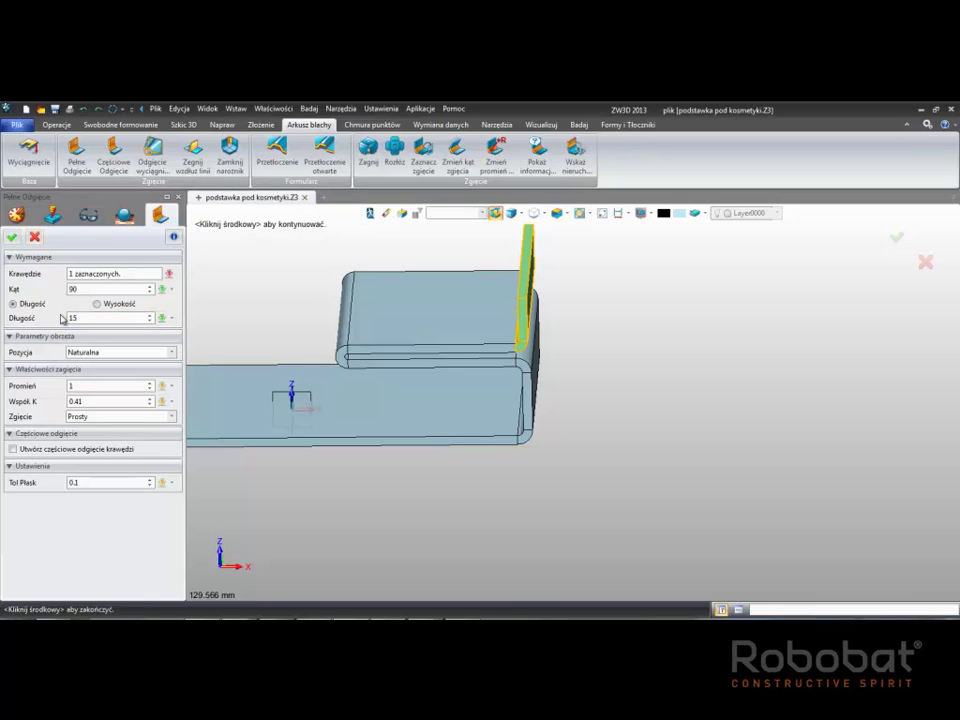
pyautogui.middleClick(62, 318)
pyautogui.moveTo(428, 328); pyautogui.dragTo(424, 324, button='middle')
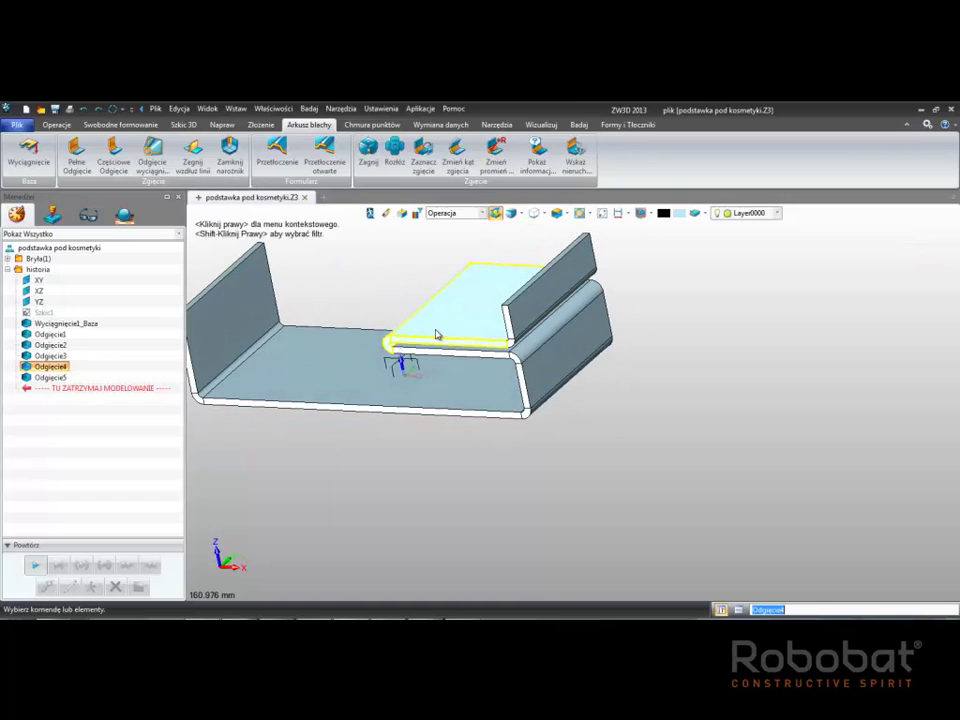
# Step: Add 90° wall flanges on both long floor edges, setting length with the spinner
pyautogui.moveTo(445, 386)
pyautogui.mouseDown(button='middle')
pyautogui.moveTo(488, 381)
pyautogui.moveTo(258, 262)
pyautogui.mouseUp(button='middle')
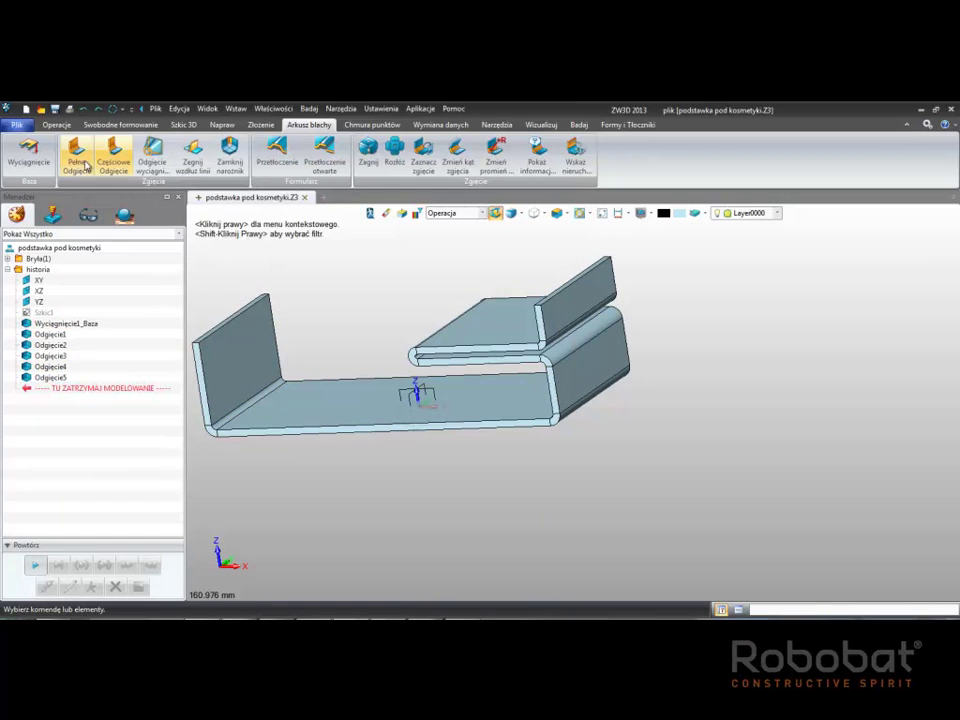
pyautogui.click(77, 155)
pyautogui.click(326, 383)
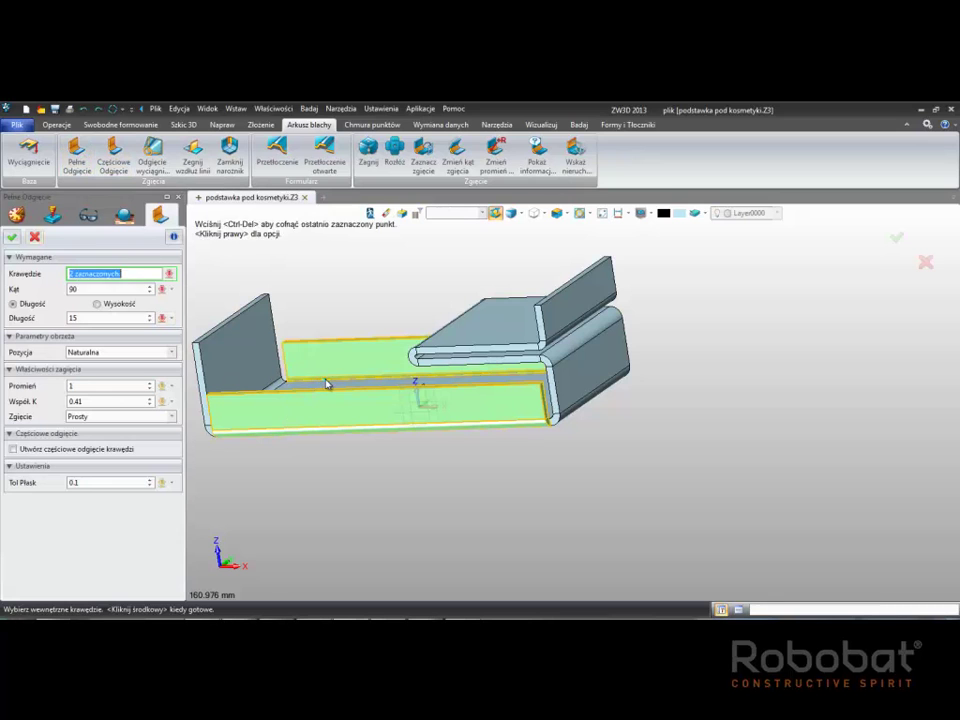
pyautogui.click(95, 318)
pyautogui.scroll(3, 95, 318)
pyautogui.scroll(2, 95, 318)
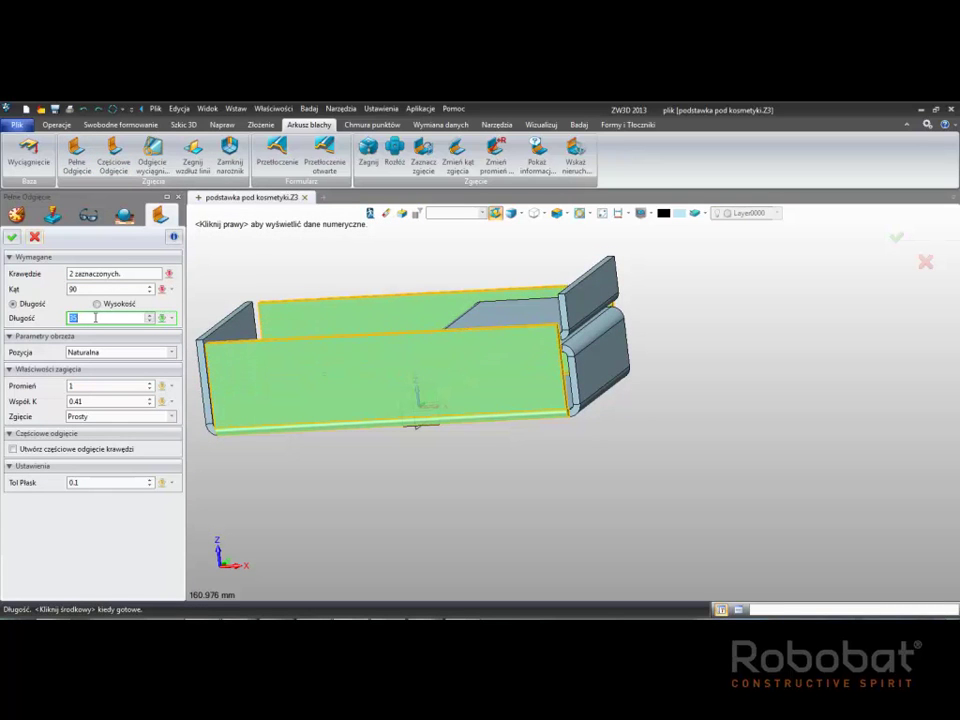
pyautogui.scroll(2, 95, 318)
pyautogui.scroll(-2, 95, 318)
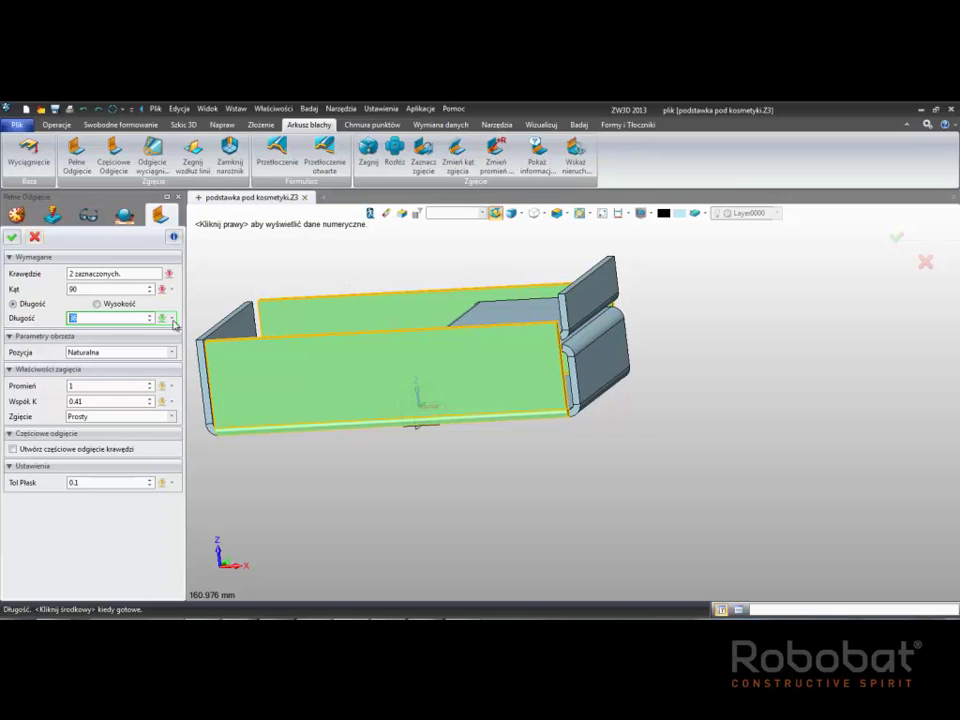
pyautogui.middleClick(353, 266)
pyautogui.moveTo(353, 266)
pyautogui.mouseDown(button='middle')
pyautogui.moveTo(338, 313)
pyautogui.moveTo(321, 315)
pyautogui.moveTo(365, 290)
pyautogui.mouseUp(button='middle')
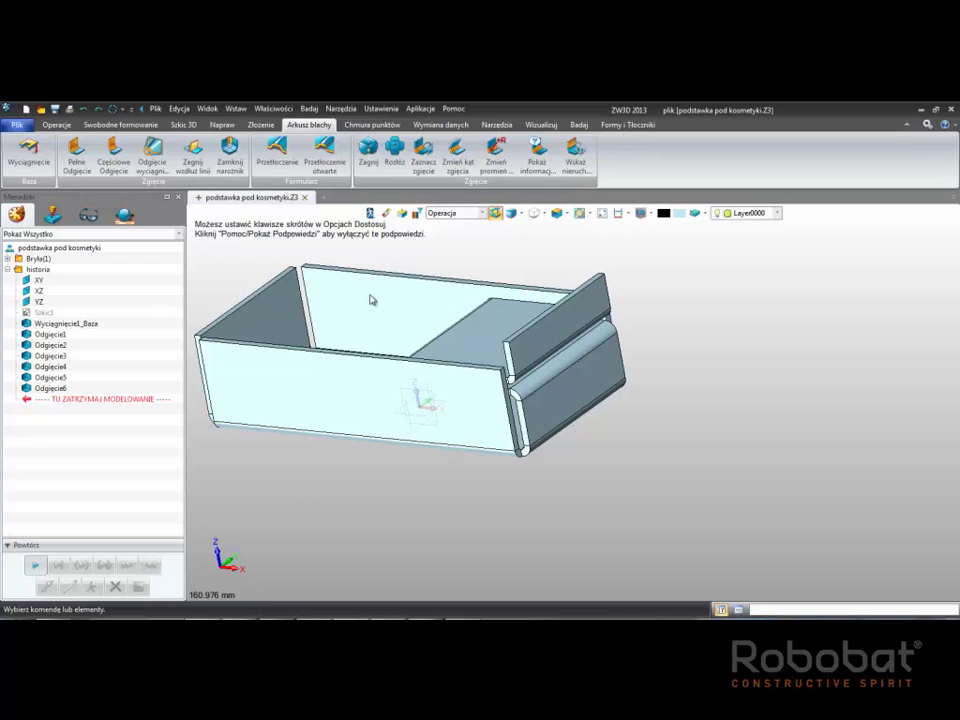
# Step: Insert new sketch Szkic2 on the box's long front wall face
pyautogui.click(56, 124)
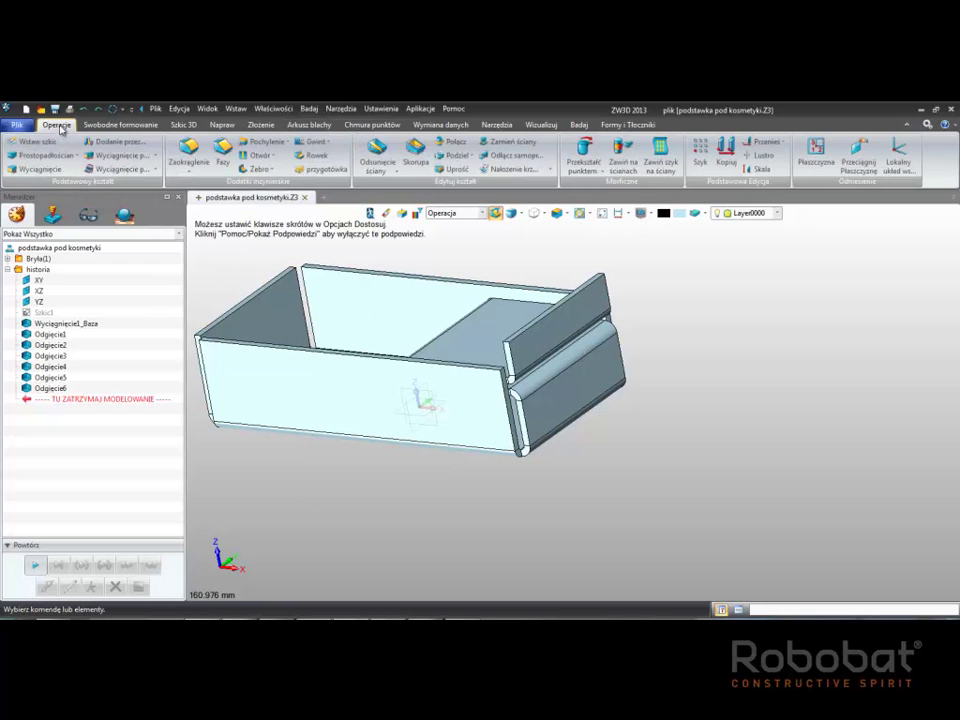
pyautogui.click(38, 142)
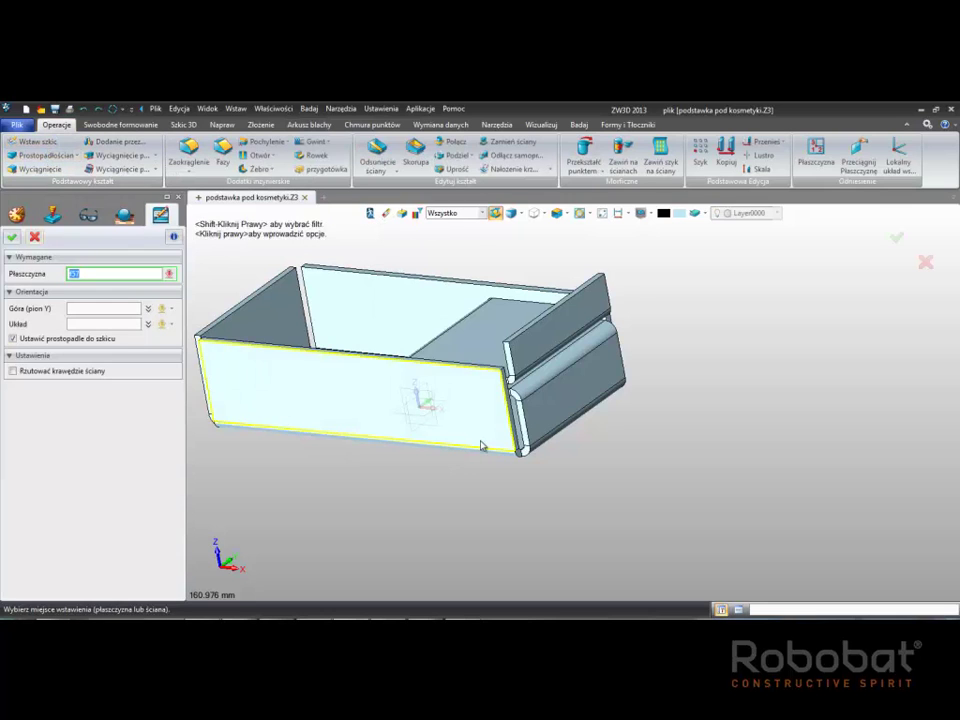
pyautogui.moveTo(480, 446); pyautogui.dragTo(514, 480, button='middle')
pyautogui.click(363, 358)
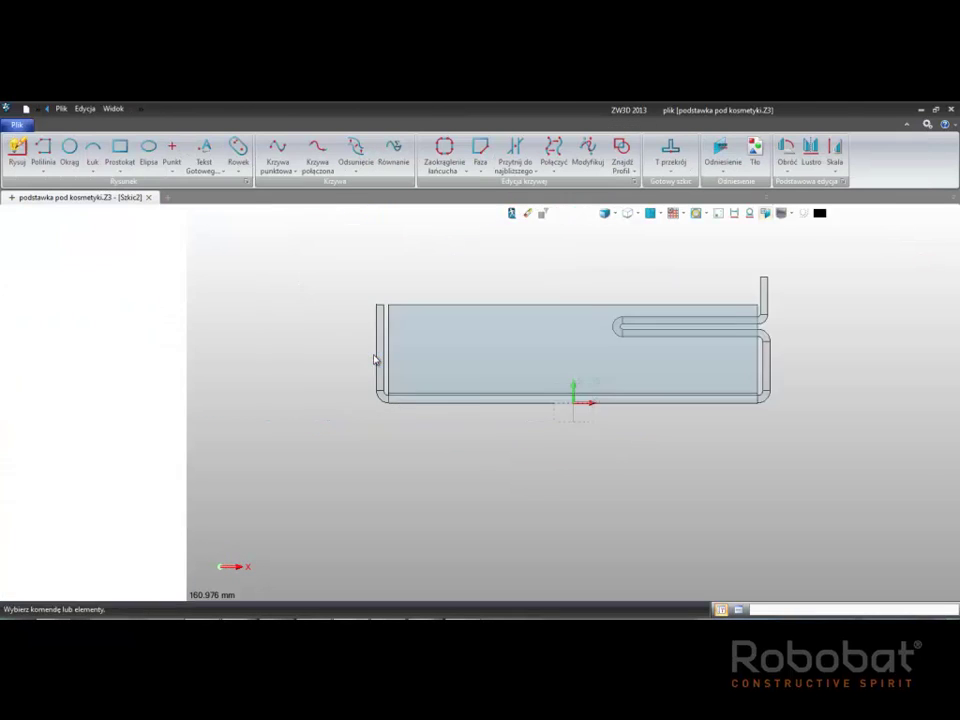
pyautogui.scroll(4, 507, 323)
pyautogui.scroll(1, 499, 325)
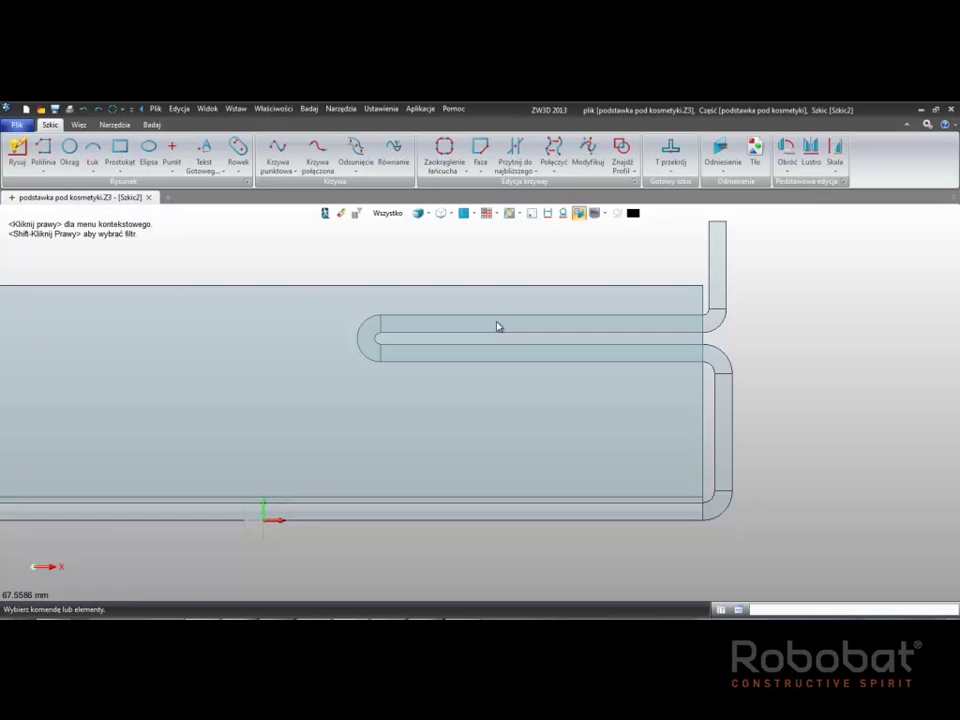
# Step: Project the slot's lower edge, rounded left end and top edge as reference curves
pyautogui.click(721, 152)
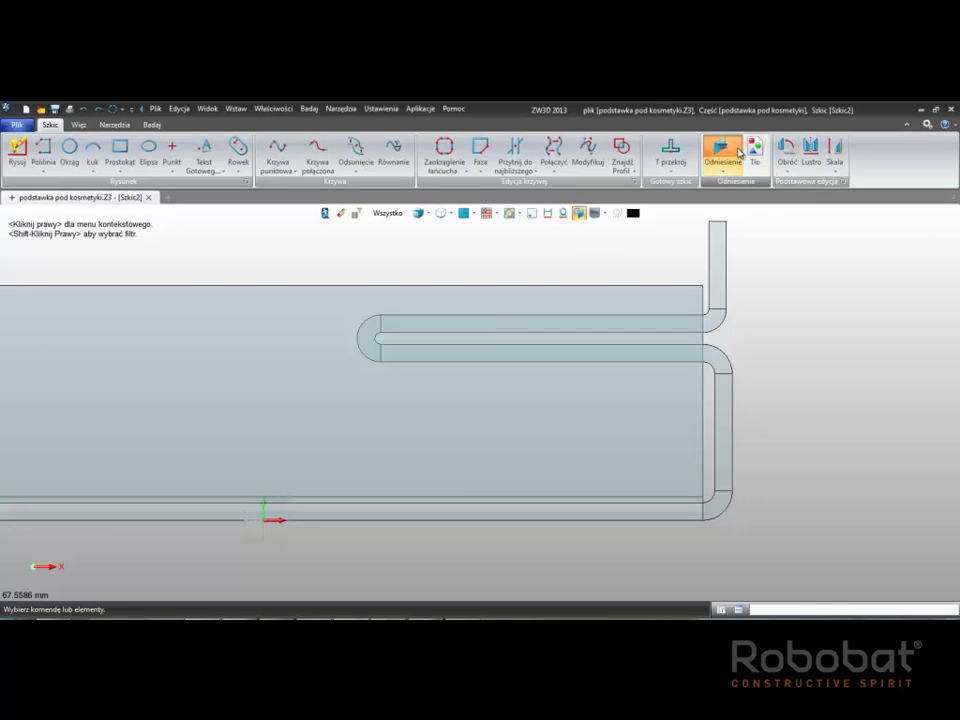
pyautogui.click(704, 368)
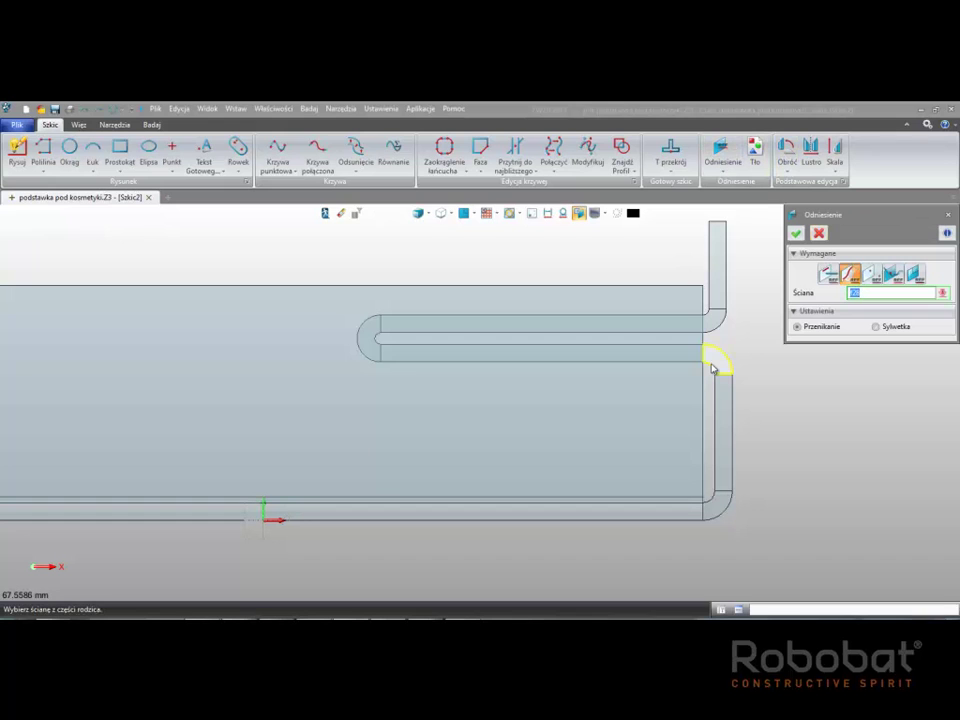
pyautogui.click(827, 272)
pyautogui.click(648, 364)
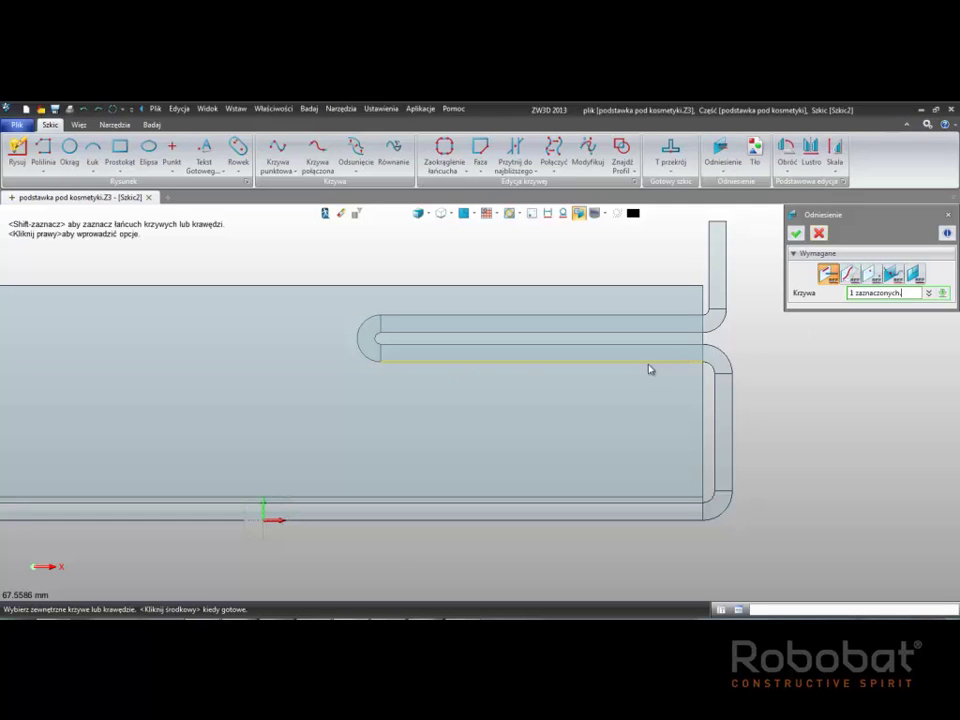
pyautogui.click(367, 362)
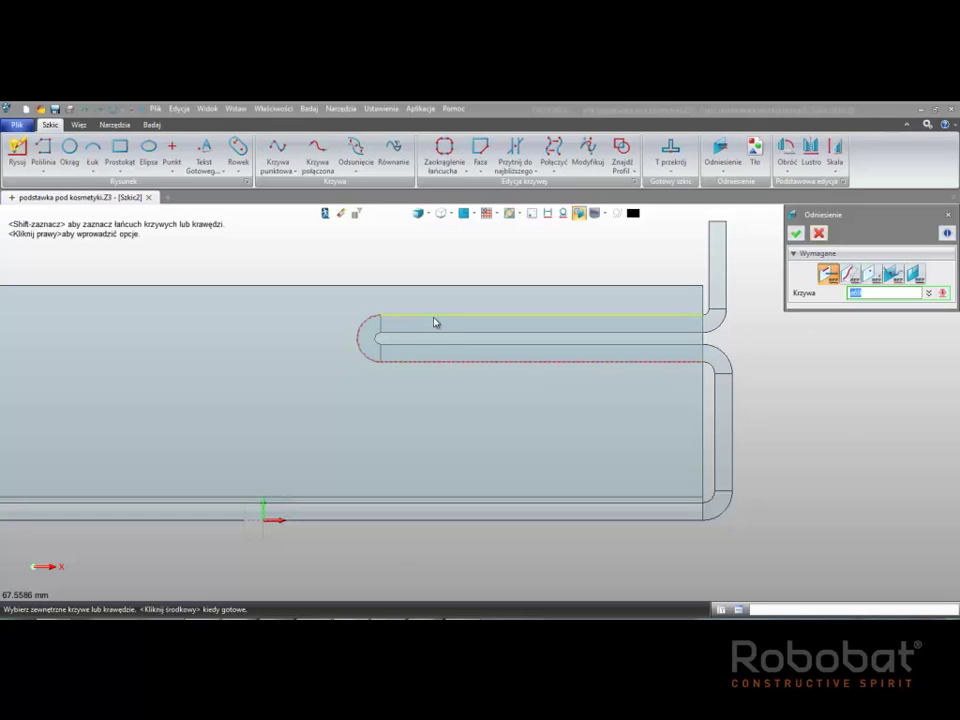
pyautogui.click(435, 321)
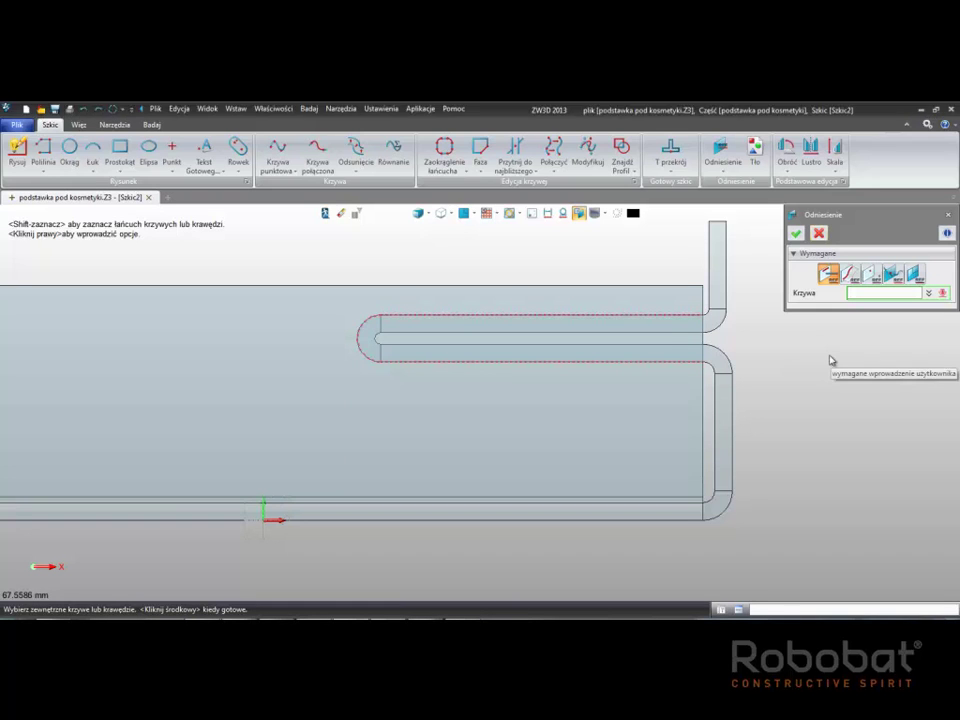
pyautogui.click(796, 233)
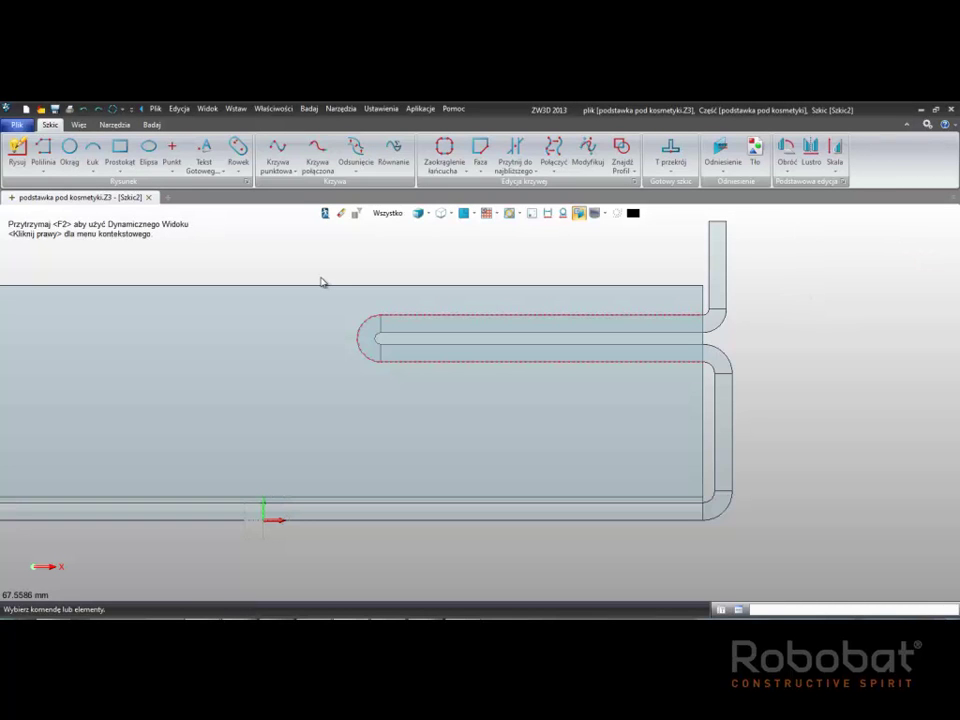
# Step: Draw a polyline segment along the slot's lower edge
pyautogui.click(43, 152)
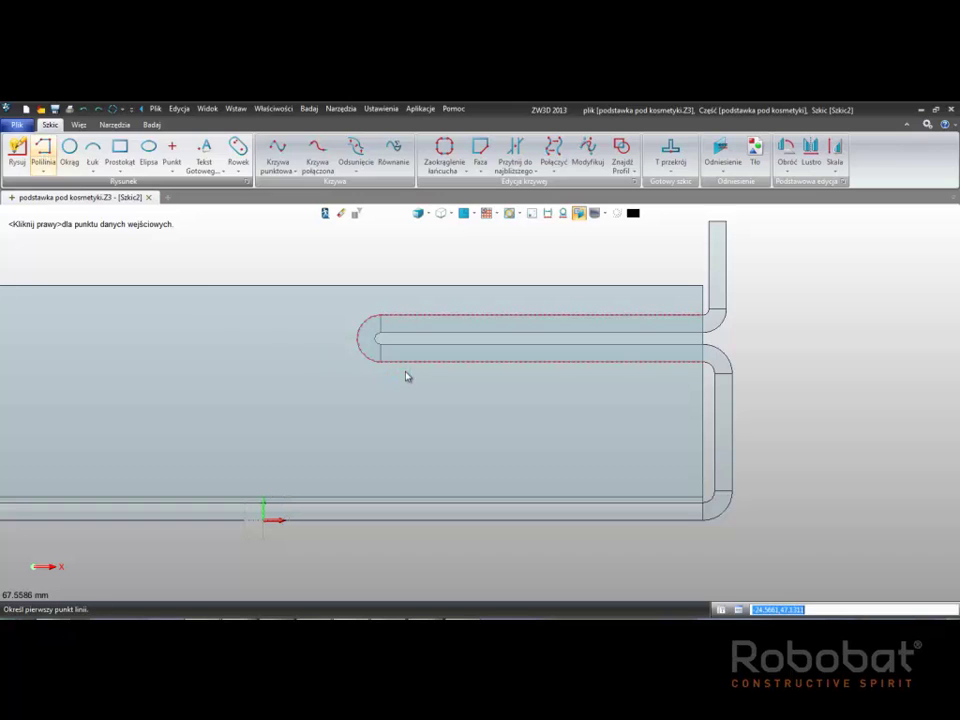
pyautogui.click(762, 359)
pyautogui.click(381, 362)
pyautogui.middleClick(388, 399)
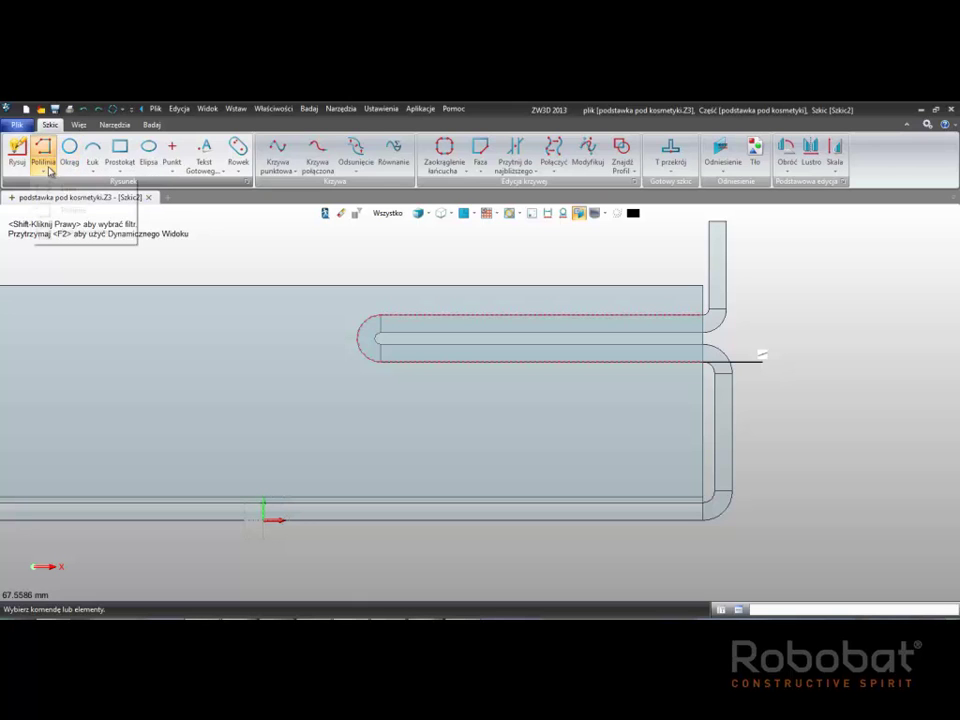
# Step: Draw a vertical straight line up from the slot's rounded end
pyautogui.click(48, 171)
pyautogui.click(50, 189)
pyautogui.click(355, 336)
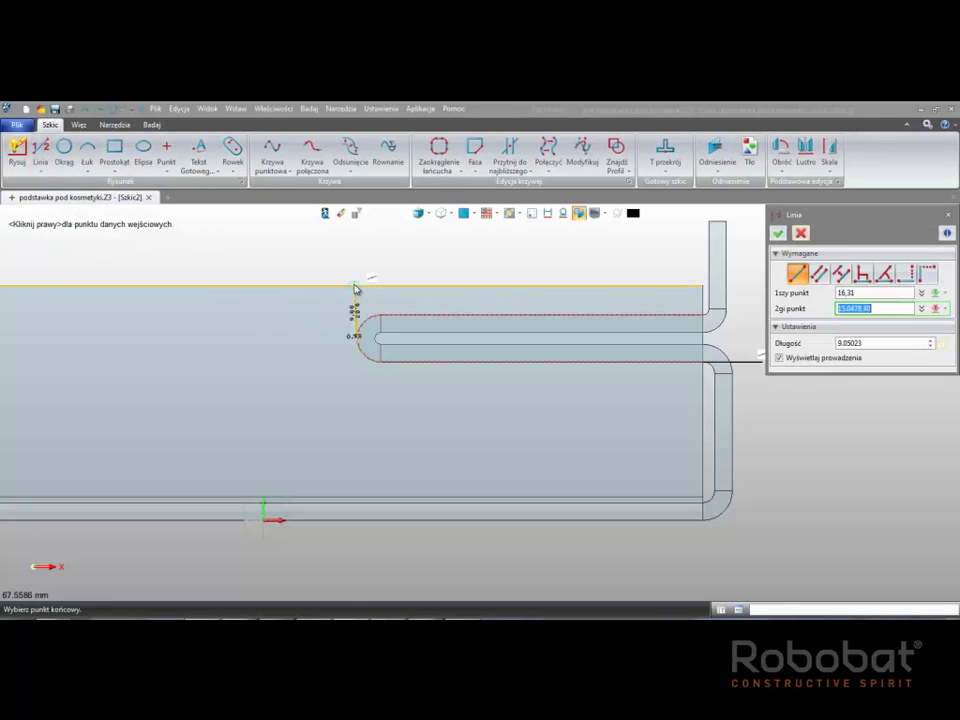
pyautogui.click(357, 268)
pyautogui.middleClick(394, 265)
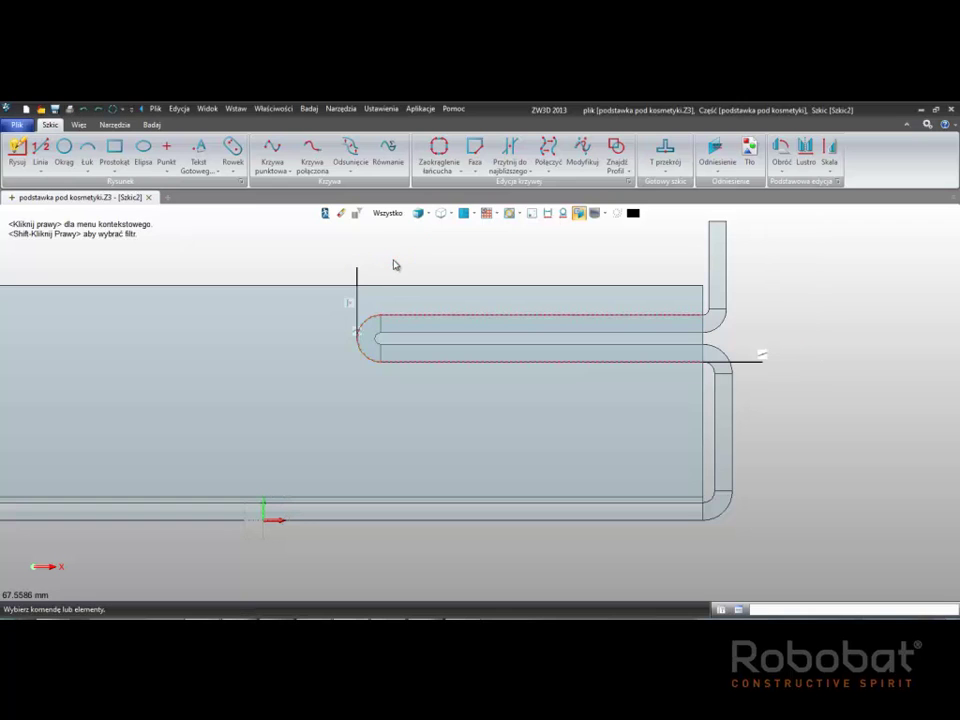
pyautogui.scroll(3, 370, 333)
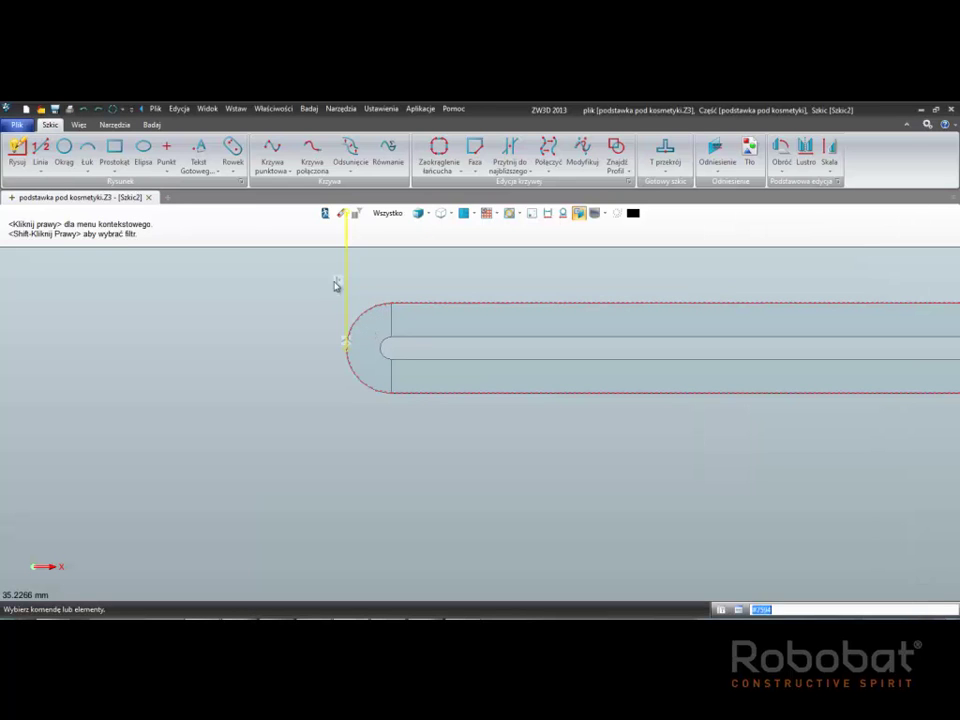
# Step: Constrain the vertical line to the slot's rounded end arc
pyautogui.click(79, 125)
pyautogui.click(21, 155)
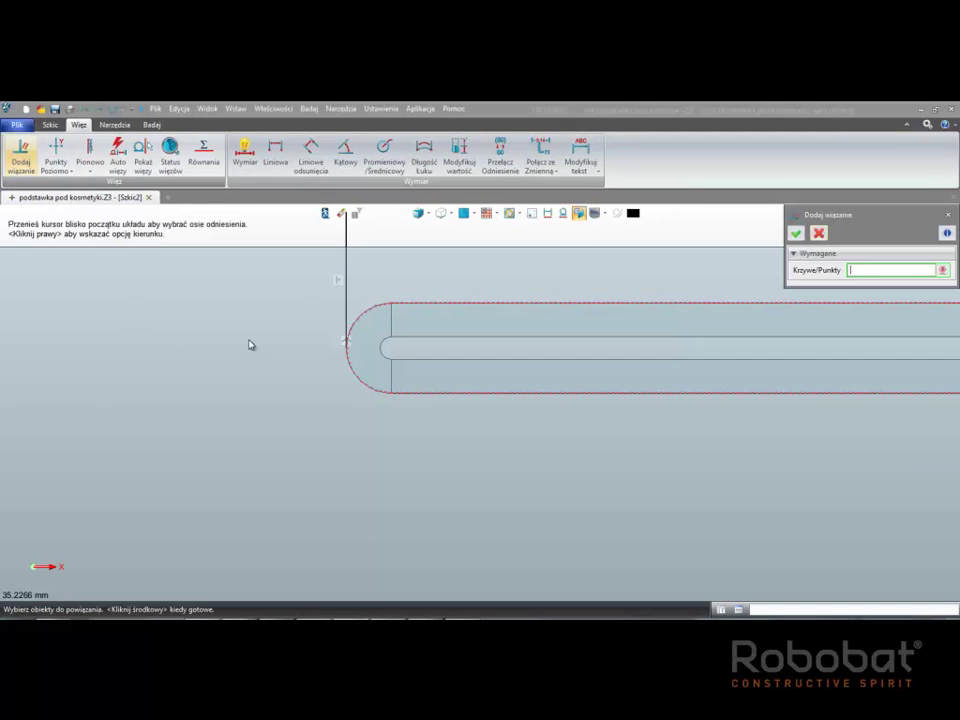
pyautogui.click(345, 299)
pyautogui.click(356, 375)
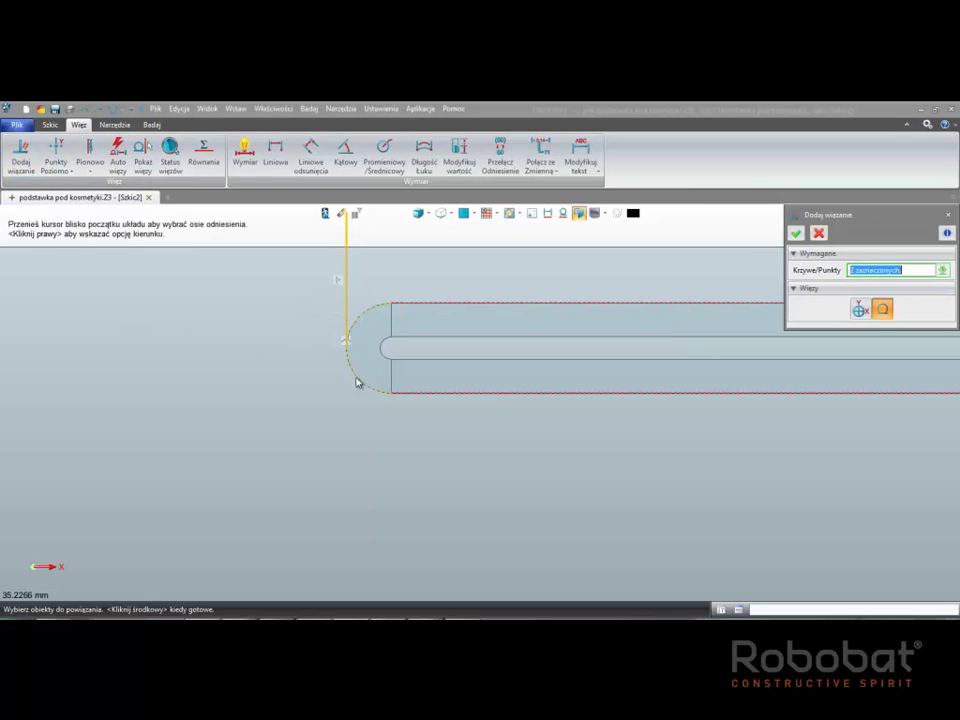
pyautogui.click(797, 235)
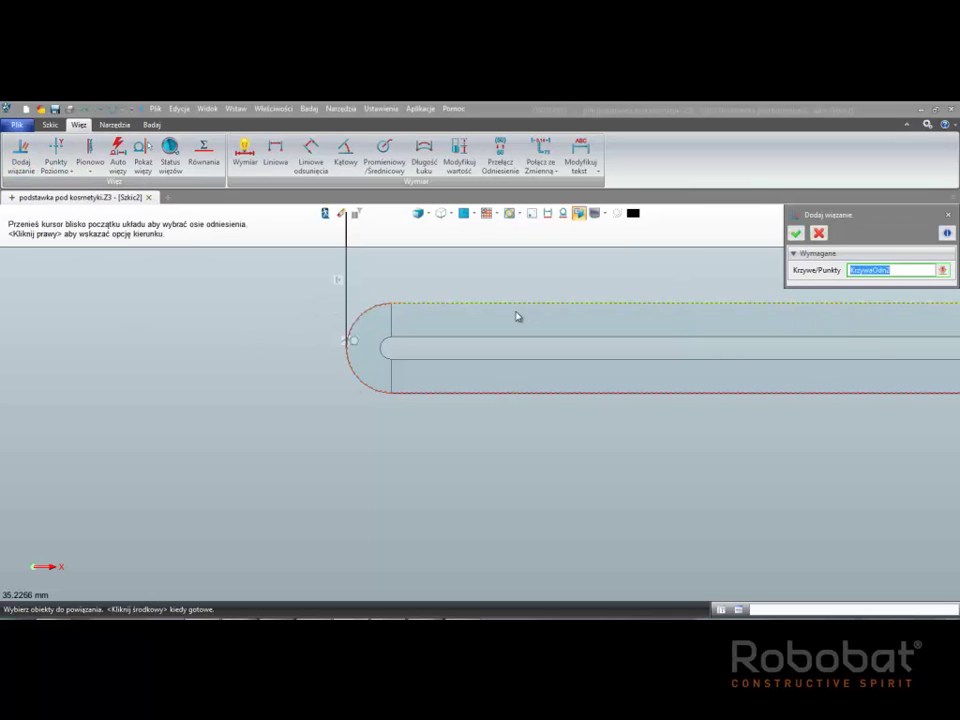
# Step: Draw a three-point arc at the slot's end and exit the sketch
pyautogui.click(50, 124)
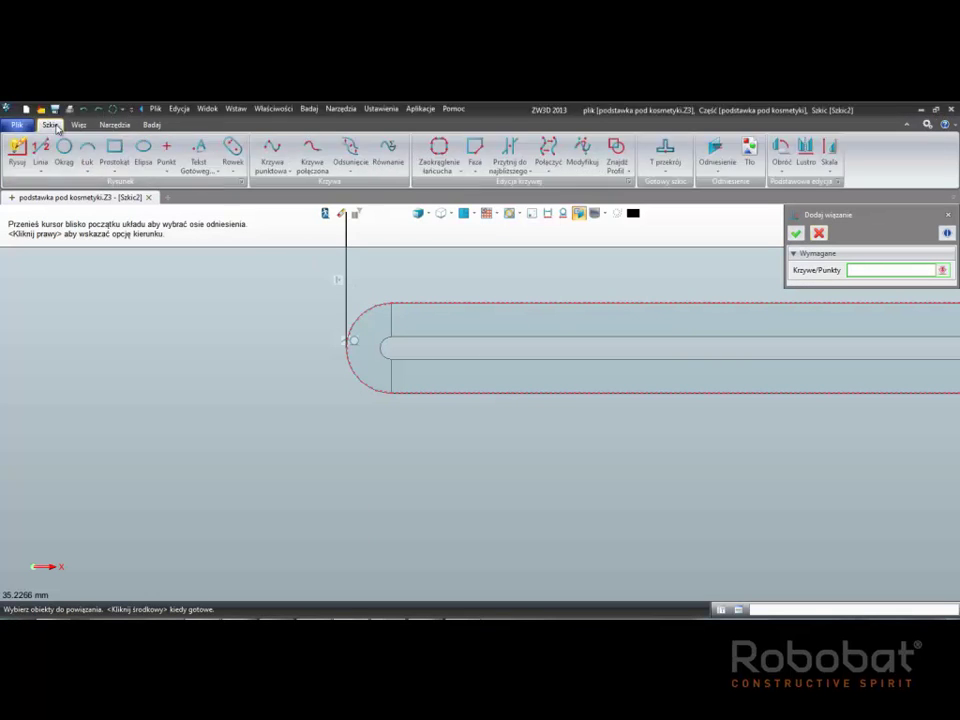
pyautogui.click(85, 155)
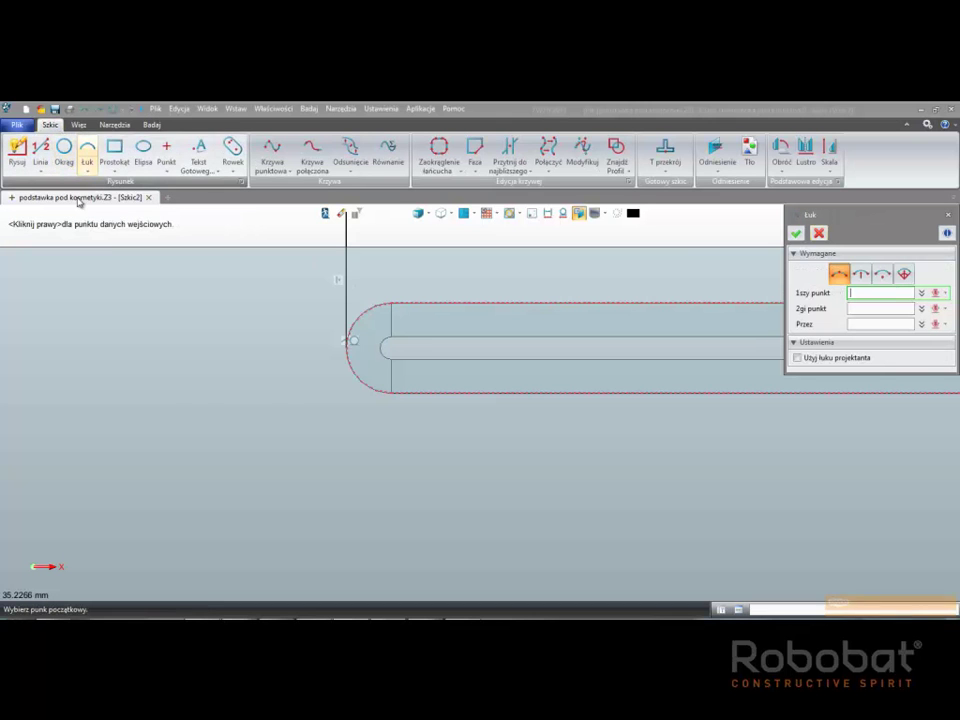
pyautogui.click(345, 349)
pyautogui.click(391, 396)
pyautogui.click(366, 386)
pyautogui.middleClick(338, 410)
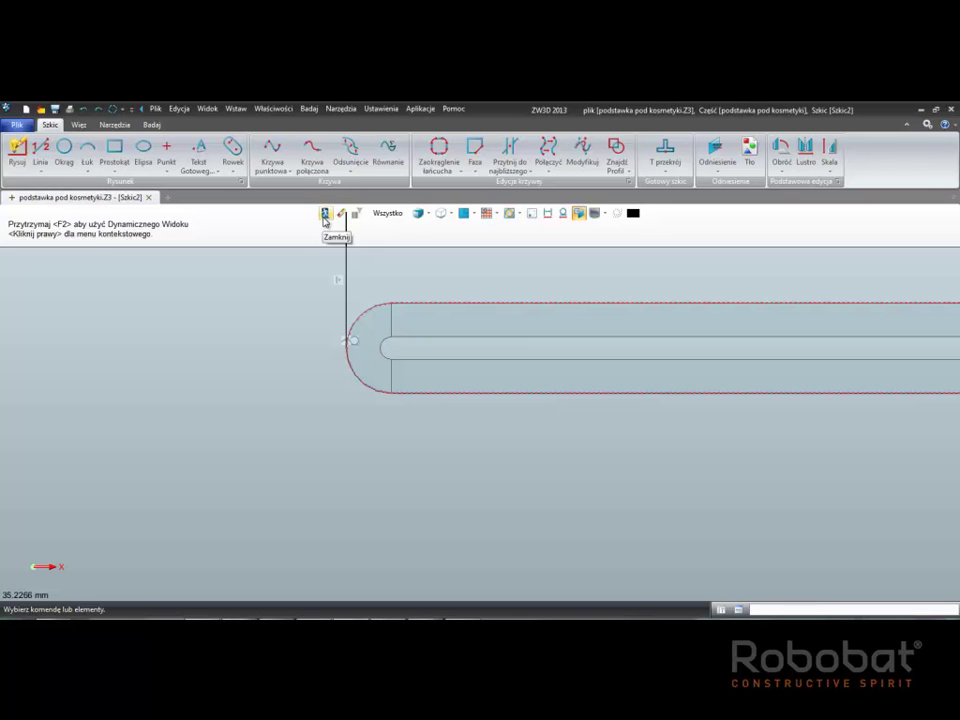
pyautogui.click(325, 214)
pyautogui.moveTo(258, 253)
pyautogui.mouseDown(button='middle')
pyautogui.moveTo(313, 282)
pyautogui.moveTo(296, 245)
pyautogui.mouseUp(button='middle')
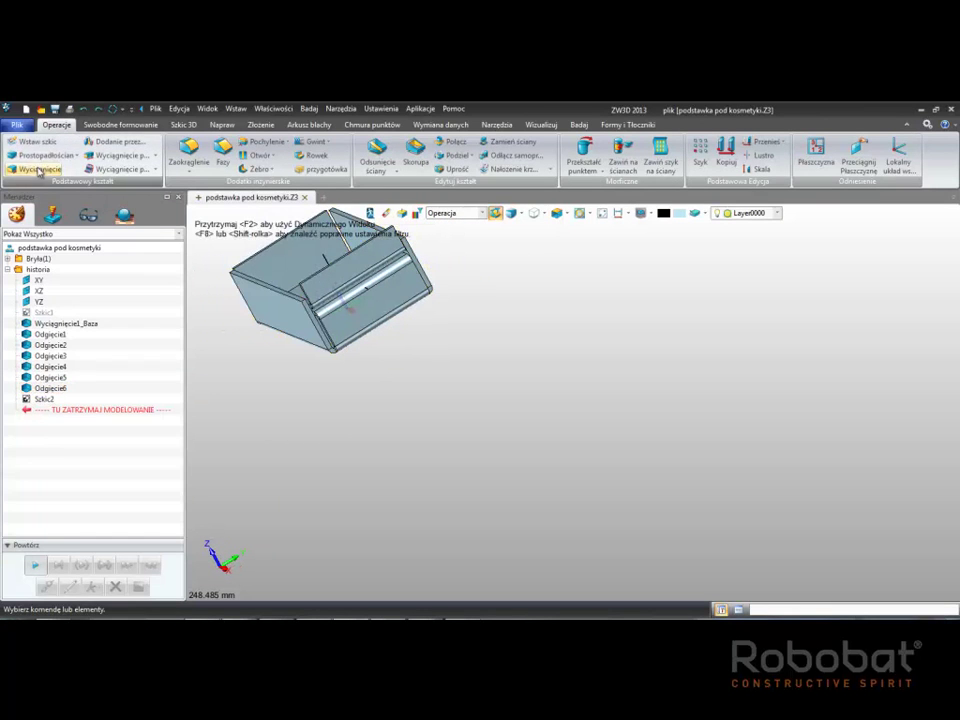
# Step: Cut Szkic2 through the box as a two-sided subtract extrude, Start 55 and End about 35.7
pyautogui.click(40, 169)
pyautogui.click(297, 298)
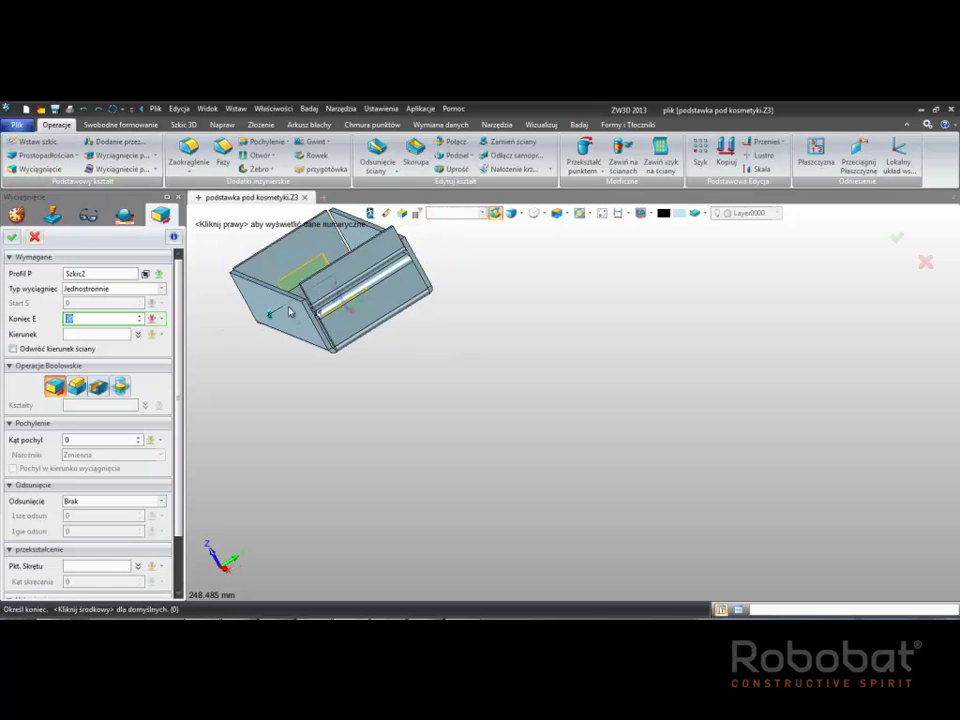
pyautogui.click(110, 288)
pyautogui.click(112, 306)
pyautogui.click(280, 308)
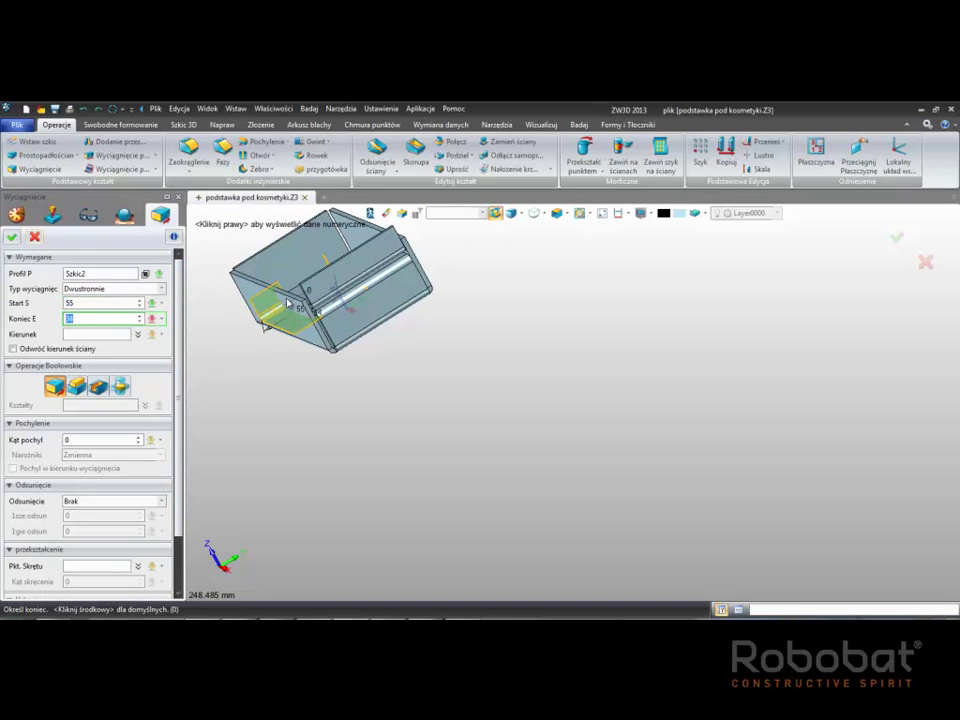
pyautogui.write('35')
pyautogui.moveTo(288, 302); pyautogui.dragTo(157, 412, button='middle')
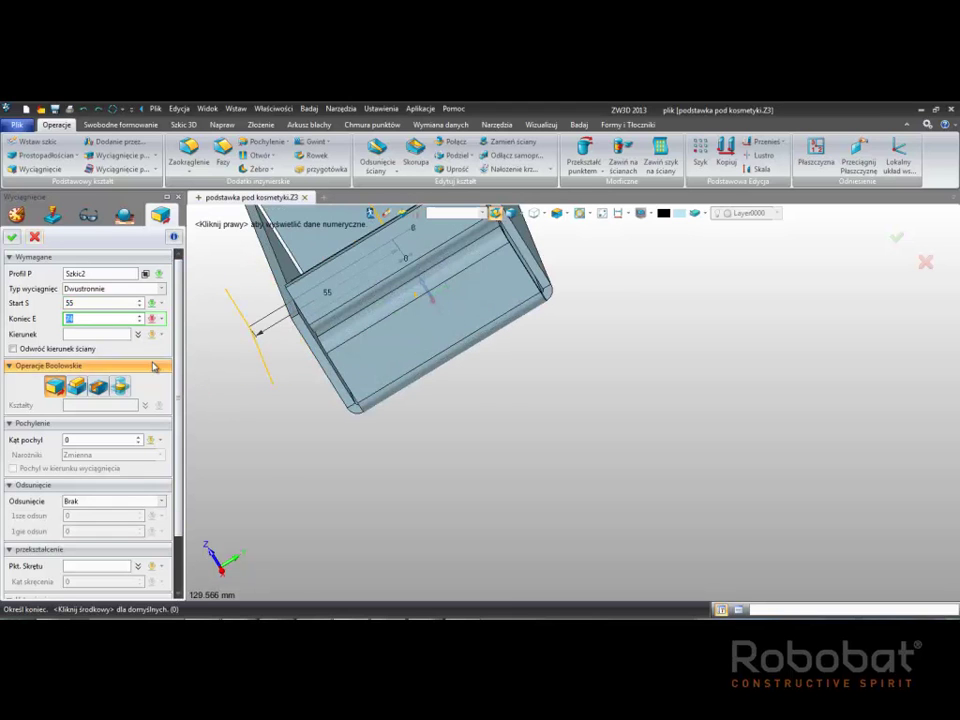
pyautogui.moveTo(260, 330); pyautogui.dragTo(322, 311, button='middle')
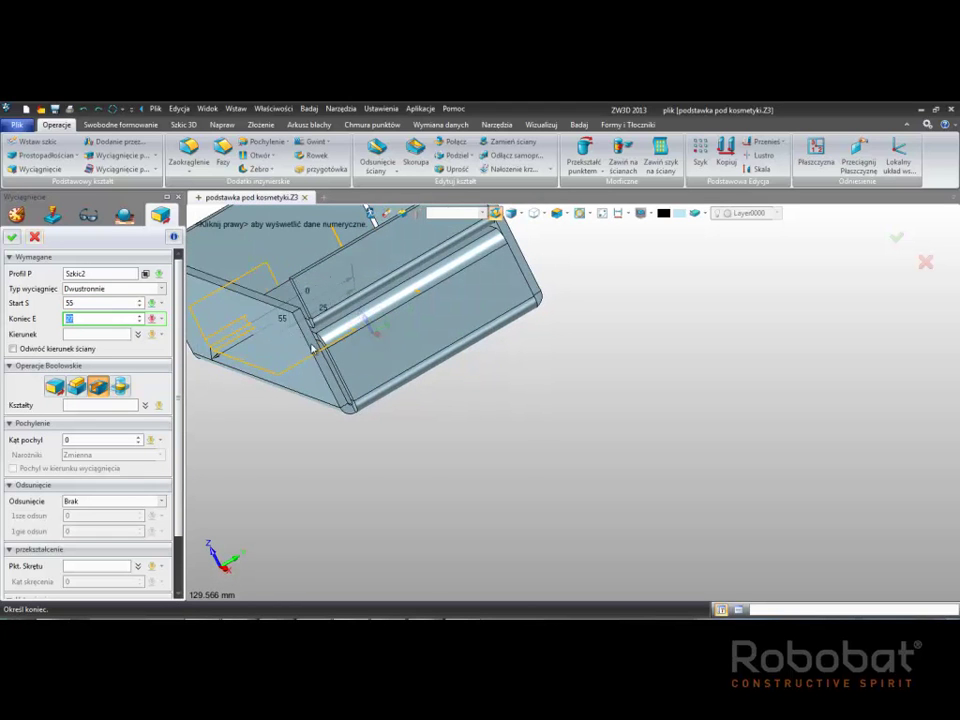
pyautogui.scroll(3, 313, 347)
pyautogui.scroll(2, 300, 395)
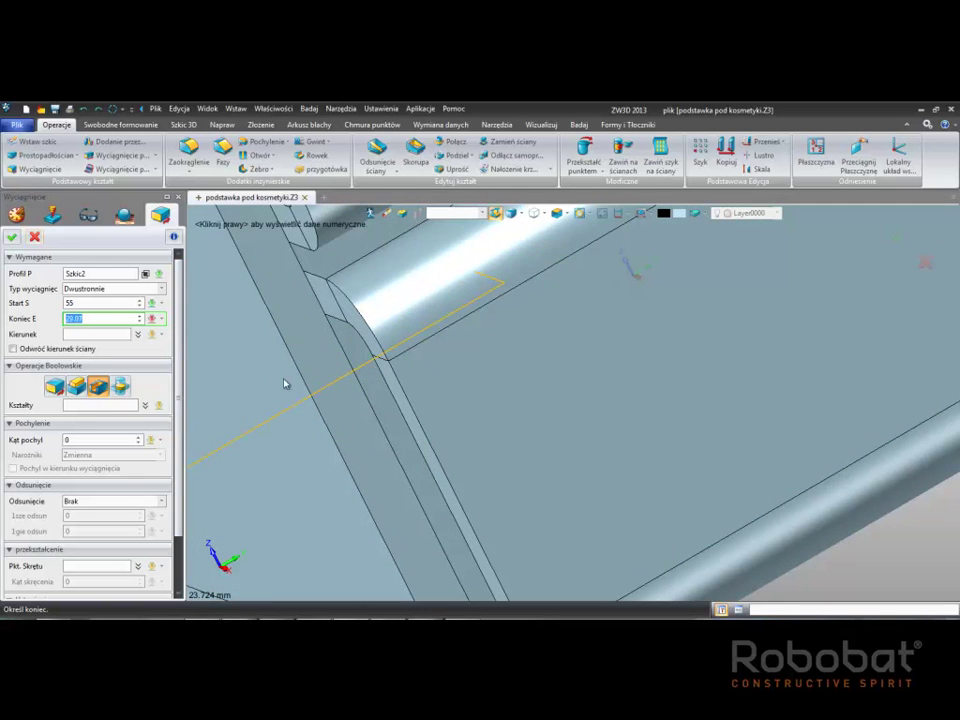
pyautogui.scroll(-3, 400, 345)
pyautogui.scroll(-2, 340, 385)
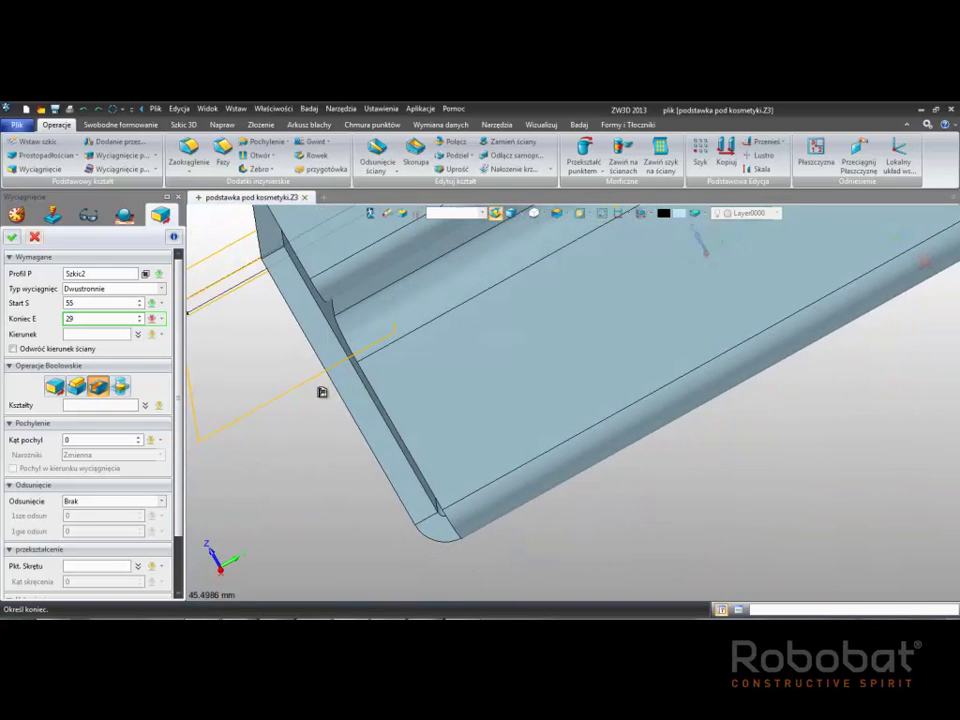
pyautogui.middleClick(361, 337)
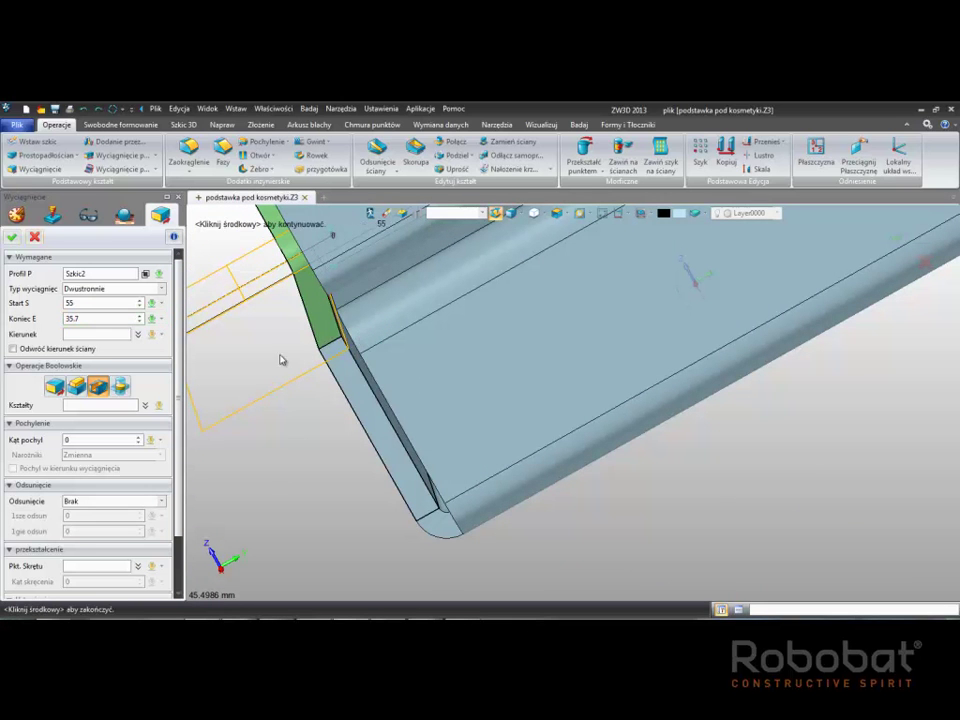
pyautogui.moveTo(259, 349)
pyautogui.mouseDown(button='right')
pyautogui.moveTo(308, 336)
pyautogui.moveTo(424, 403)
pyautogui.moveTo(386, 493)
pyautogui.moveTo(501, 401)
pyautogui.moveTo(536, 486)
pyautogui.moveTo(782, 261)
pyautogui.mouseUp(button='right')
# Step: Mirror the lower fillet face about the XZ plane
pyautogui.click(766, 157)
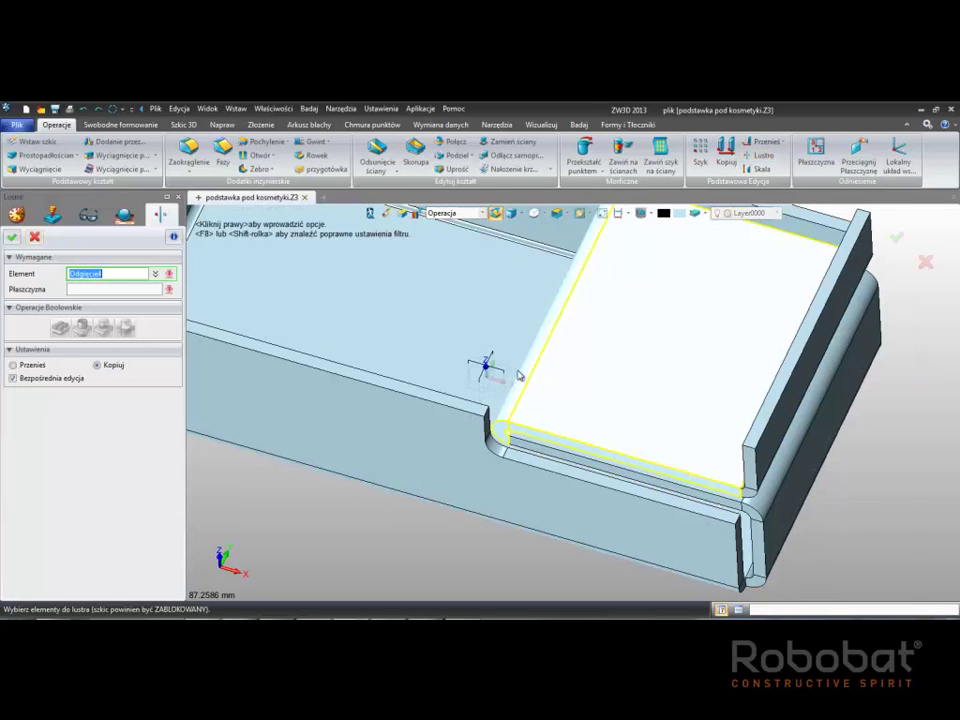
pyautogui.click(503, 453)
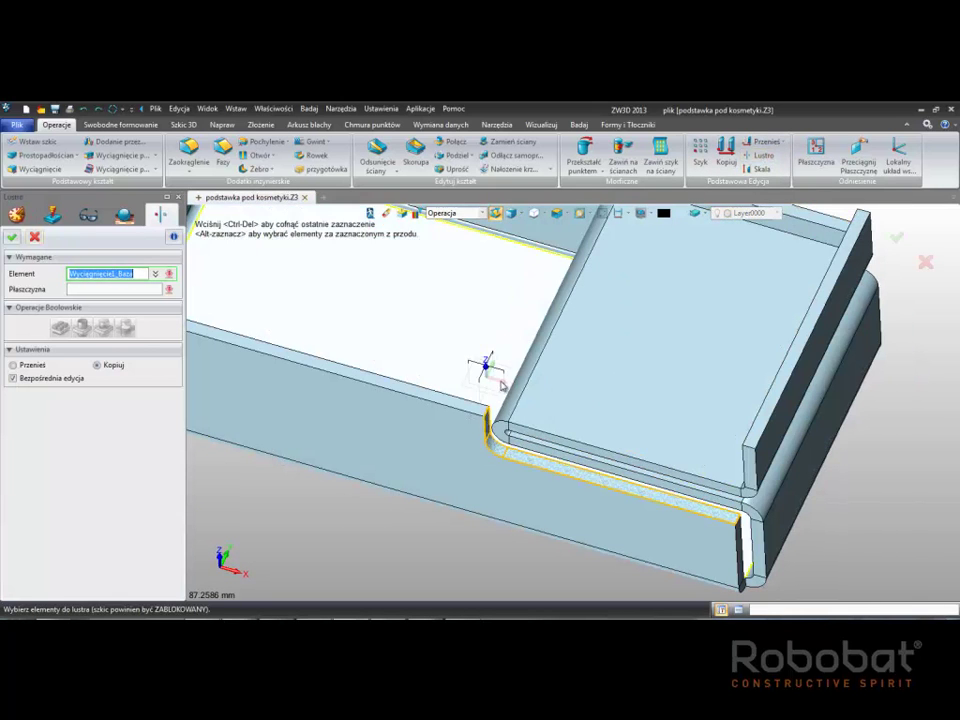
pyautogui.middleClick(487, 368)
pyautogui.moveTo(503, 332)
pyautogui.mouseDown(button='right')
pyautogui.moveTo(475, 321)
pyautogui.moveTo(422, 342)
pyautogui.moveTo(296, 354)
pyautogui.moveTo(375, 354)
pyautogui.moveTo(398, 296)
pyautogui.moveTo(394, 349)
pyautogui.moveTo(424, 349)
pyautogui.moveTo(484, 381)
pyautogui.moveTo(511, 409)
pyautogui.mouseUp(button='right')
pyautogui.middleClick(296, 354)
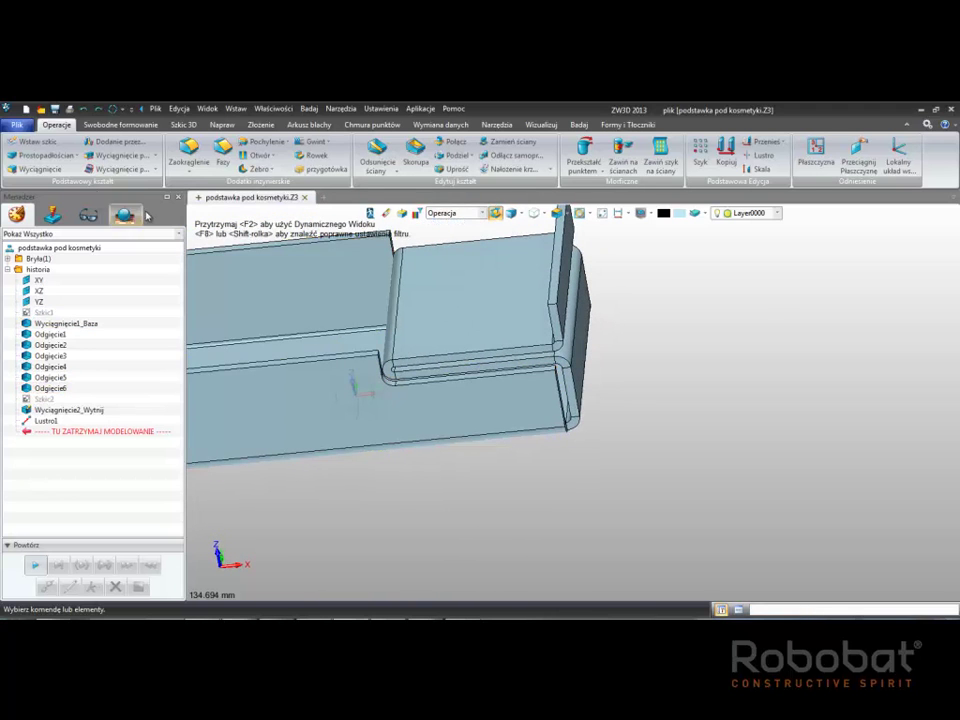
# Step: Start a new sketch on the plate's top face
pyautogui.click(35, 141)
pyautogui.click(475, 322)
pyautogui.middleClick(475, 322)
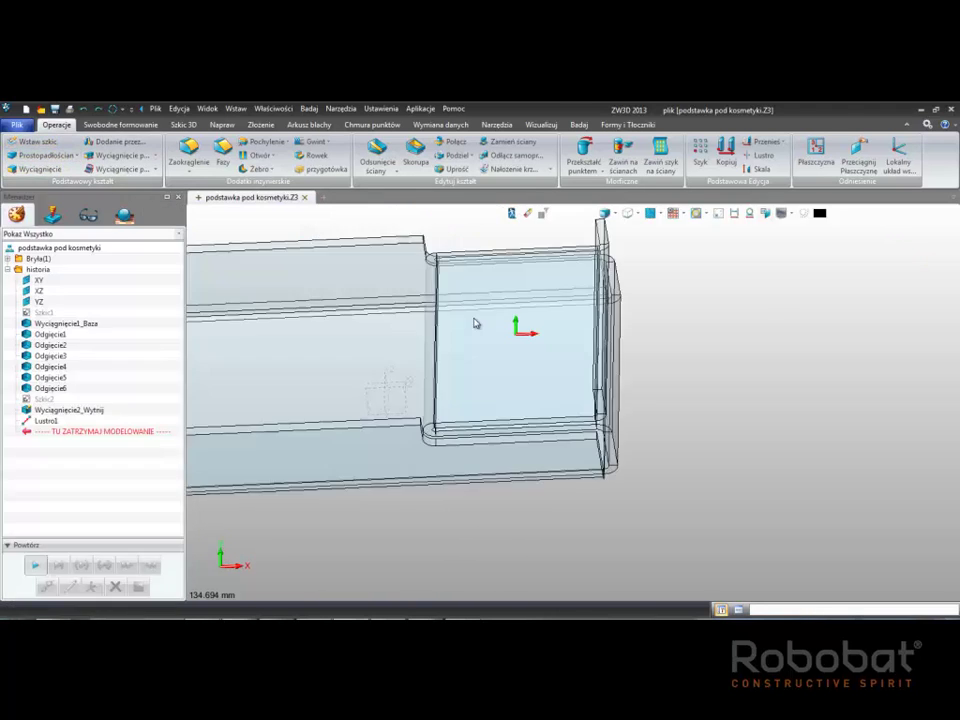
pyautogui.scroll(2, 420, 306)
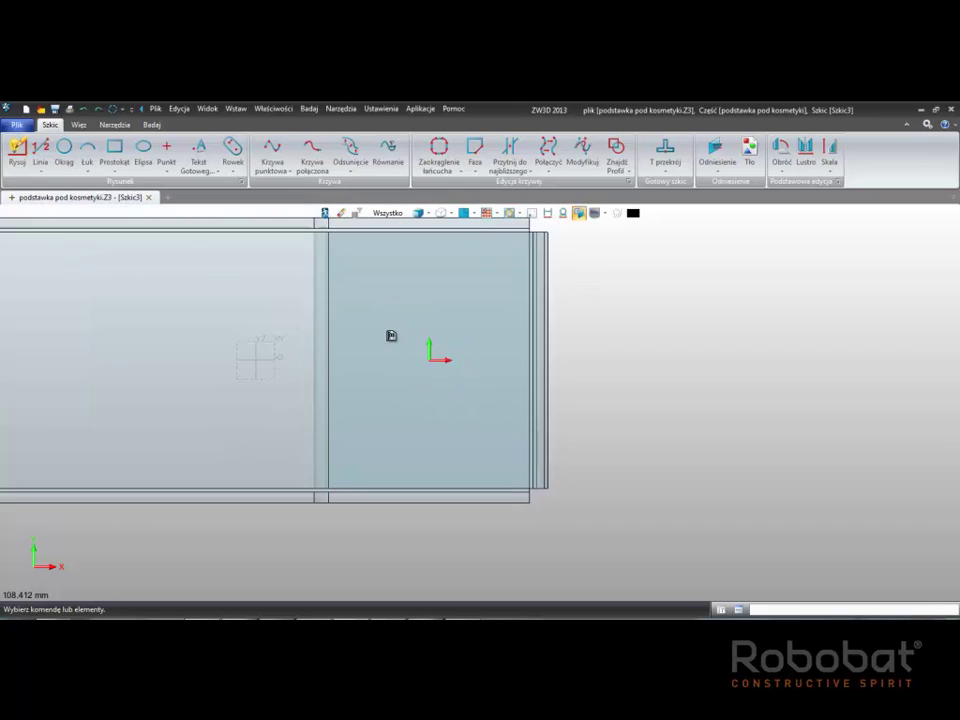
# Step: Draw a 10 mm diameter circle near the plate's upper-left area
pyautogui.click(63, 152)
pyautogui.click(849, 321)
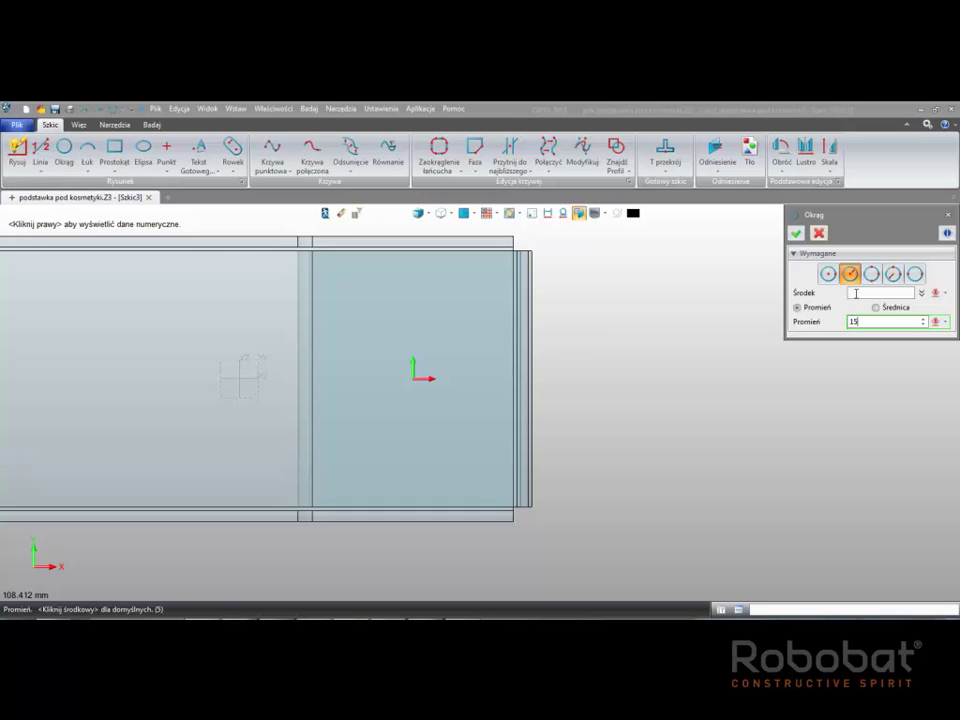
pyautogui.press('Return')
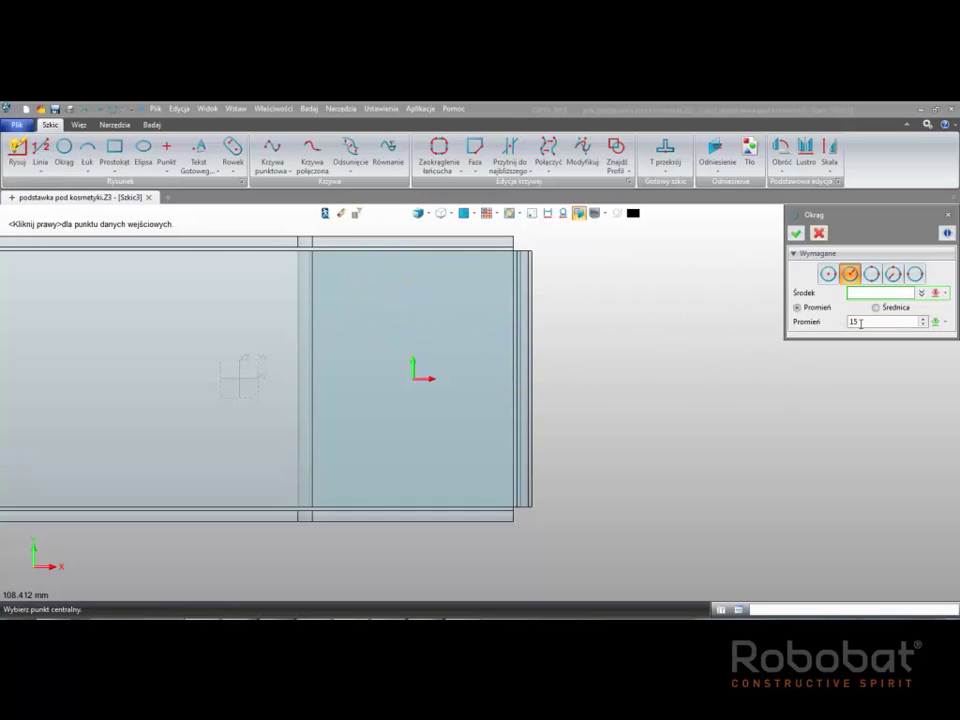
pyautogui.click(849, 321)
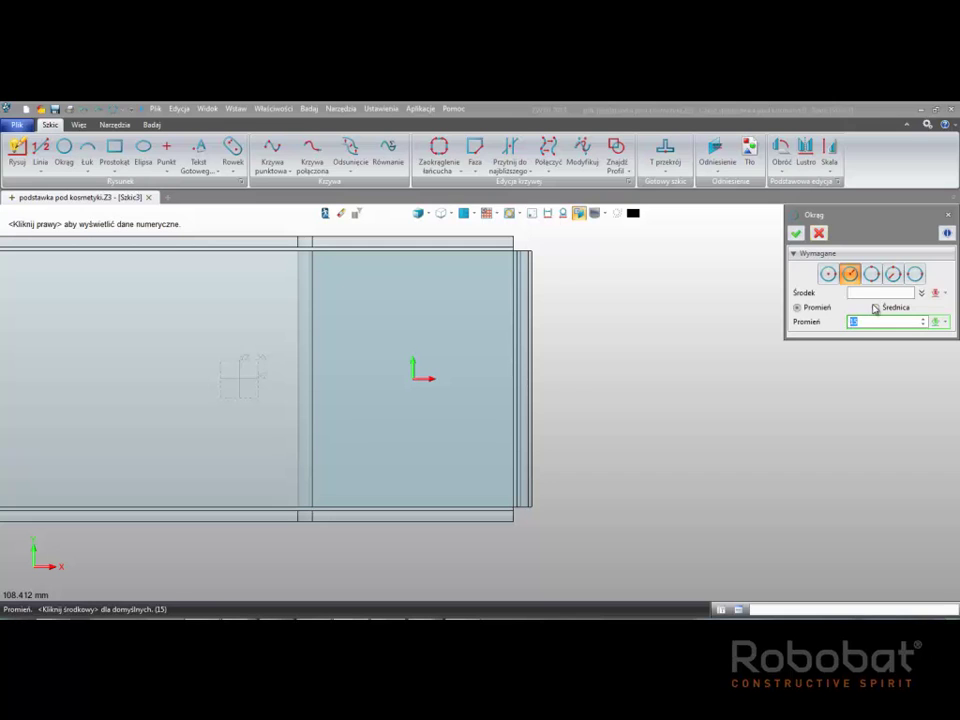
pyautogui.write('10')
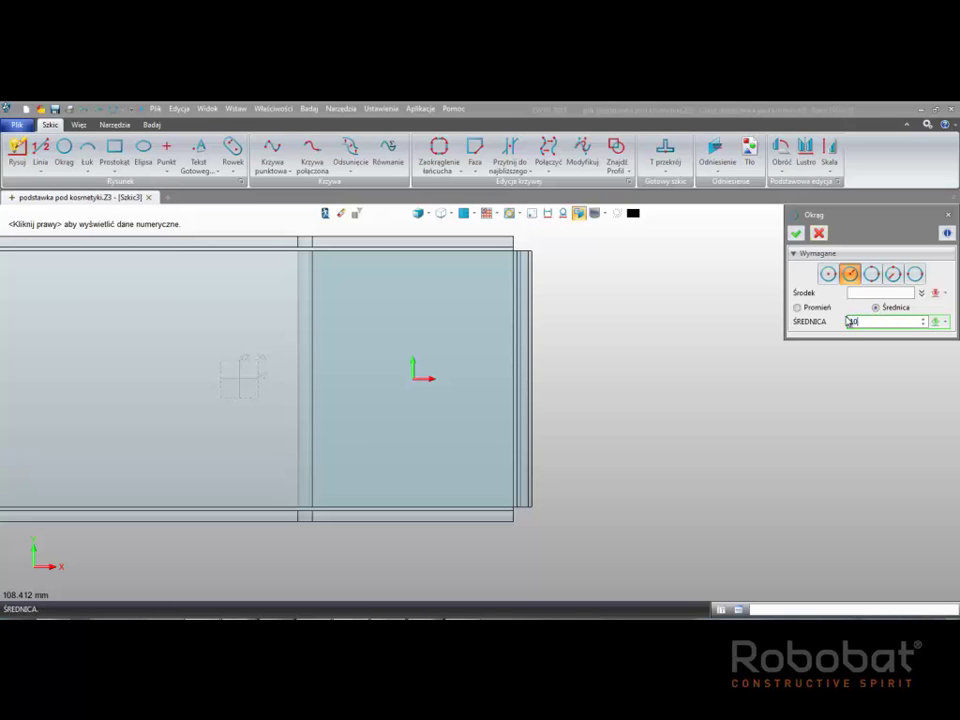
pyautogui.press('Return')
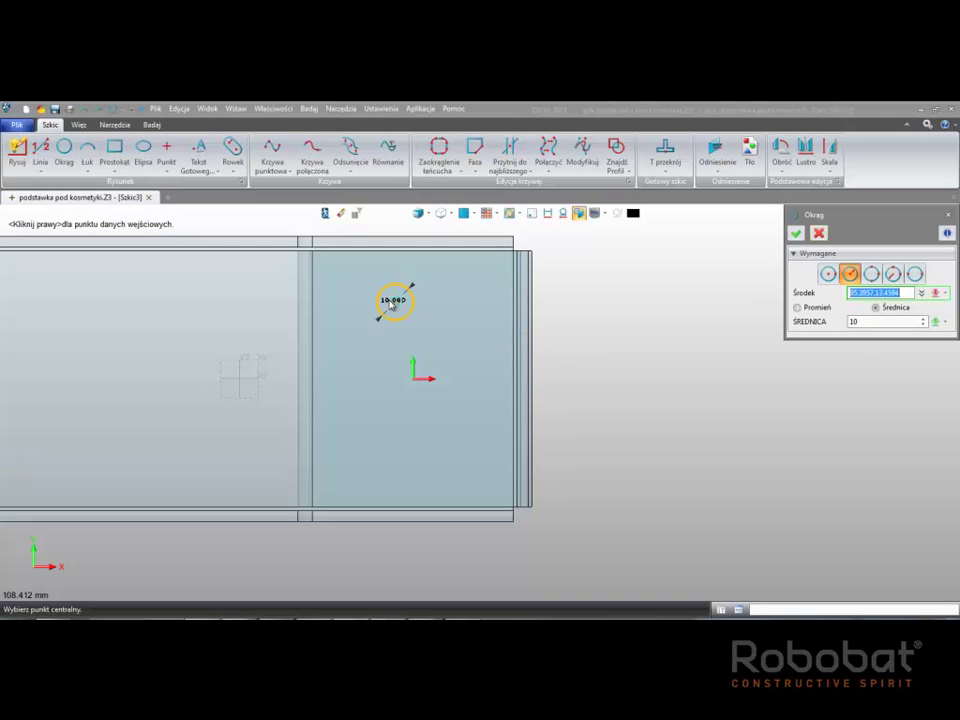
pyautogui.click(362, 295)
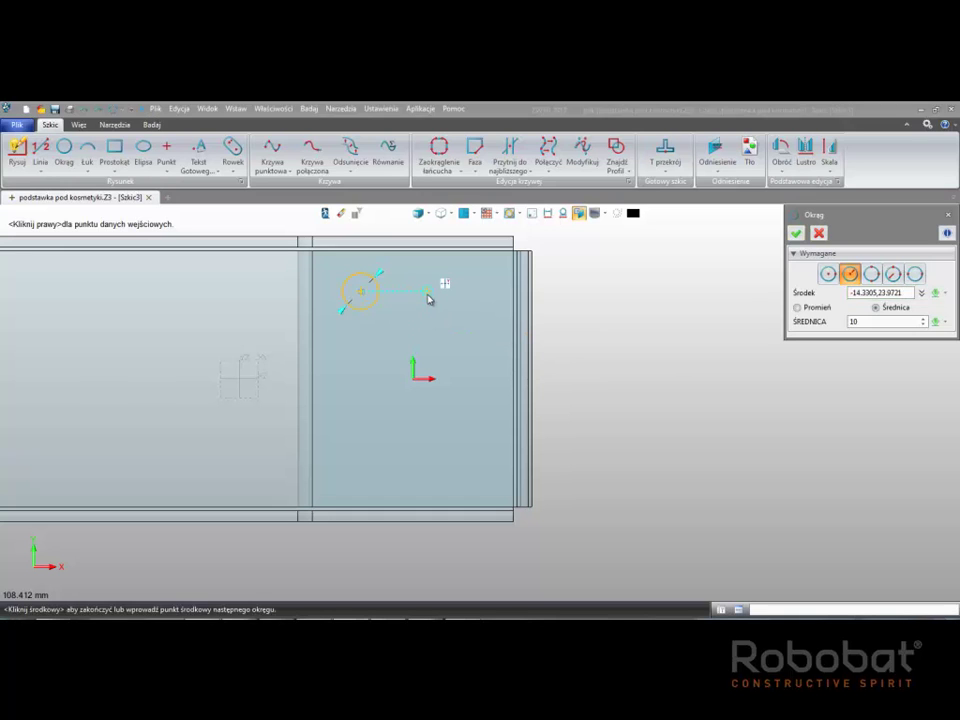
pyautogui.middleClick(446, 298)
pyautogui.middleClick(425, 301)
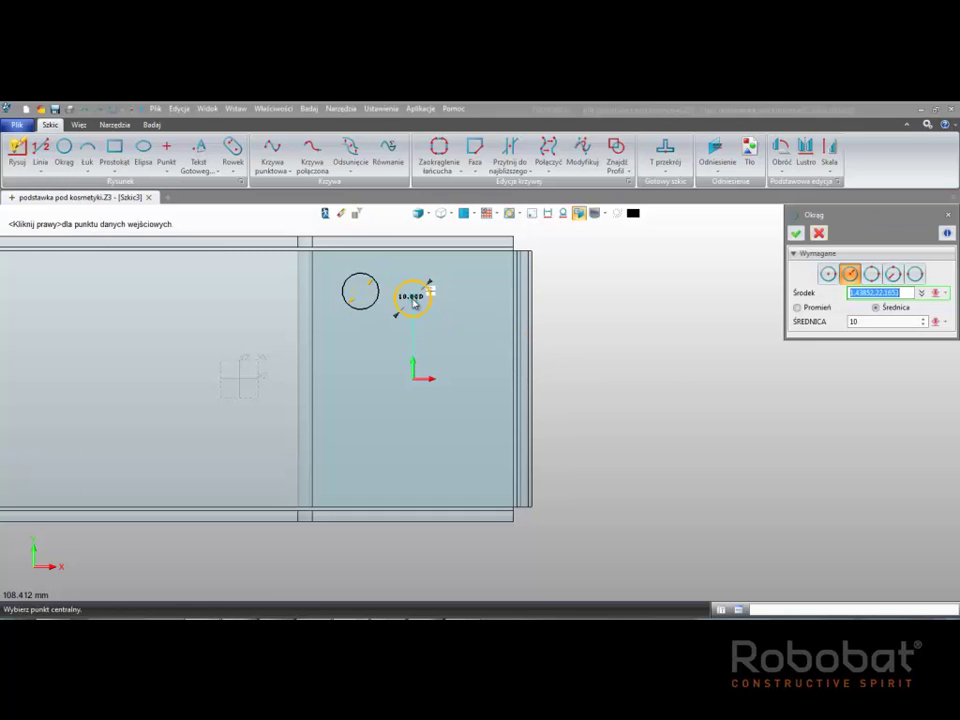
pyautogui.click(796, 232)
# Step: Extrude-cut Szkic3 from Start 2 to End -10 to make a round hole
pyautogui.click(325, 214)
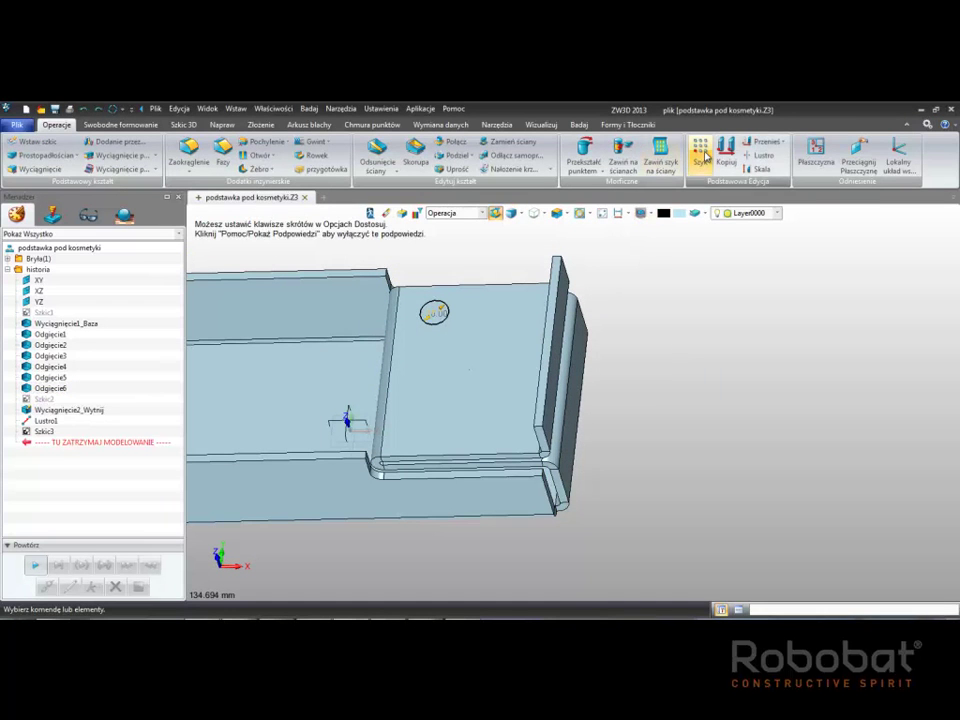
pyautogui.click(38, 169)
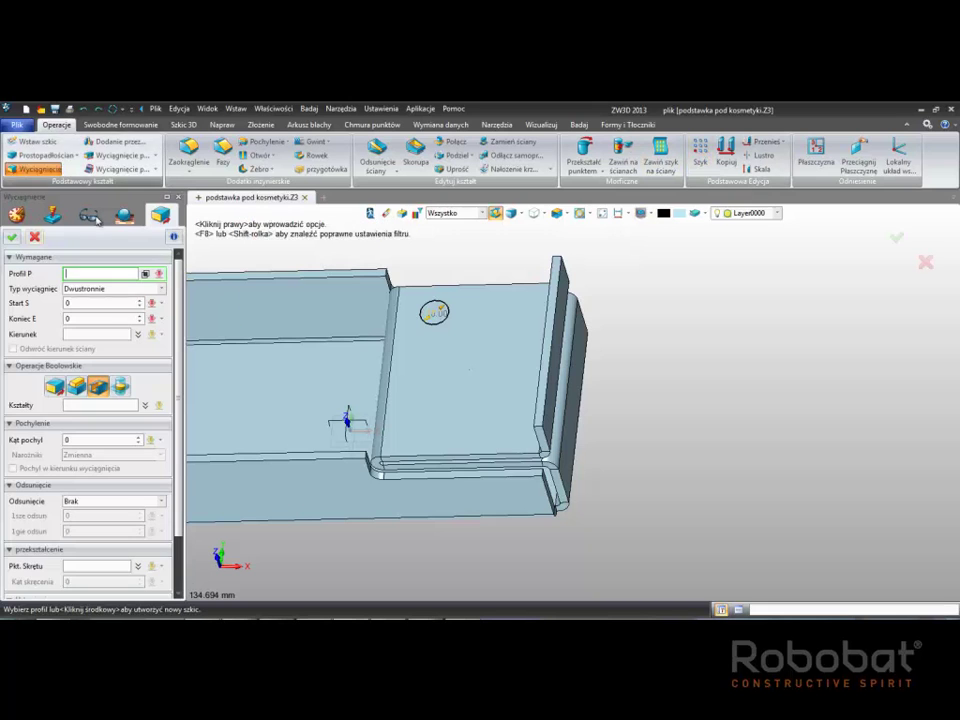
pyautogui.click(423, 314)
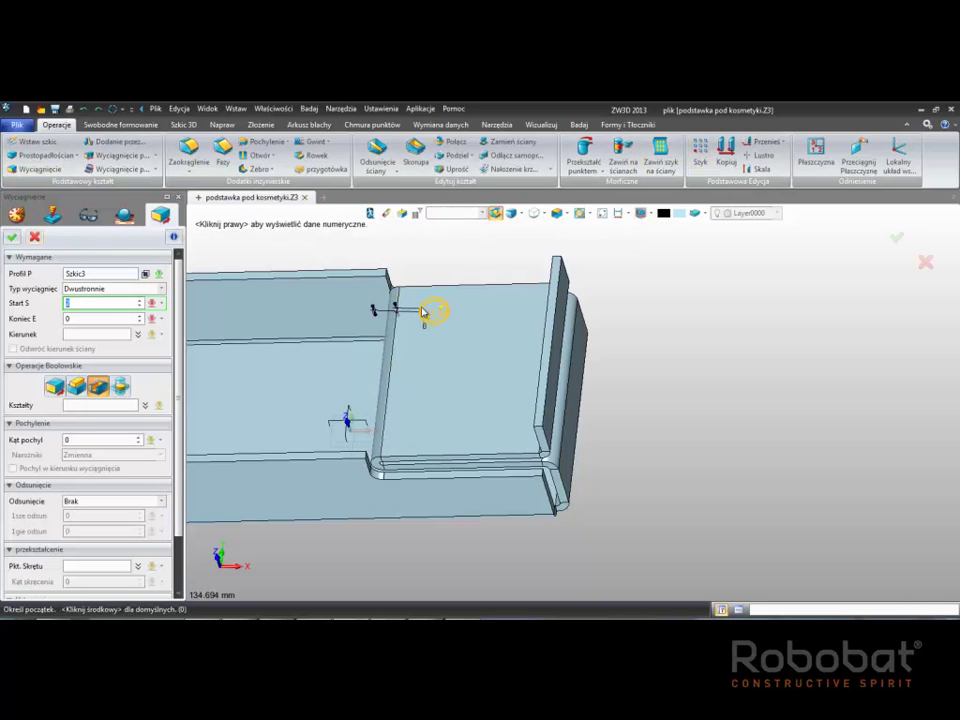
pyautogui.click(101, 302)
pyautogui.write('2')
pyautogui.press('Return')
pyautogui.write('-10')
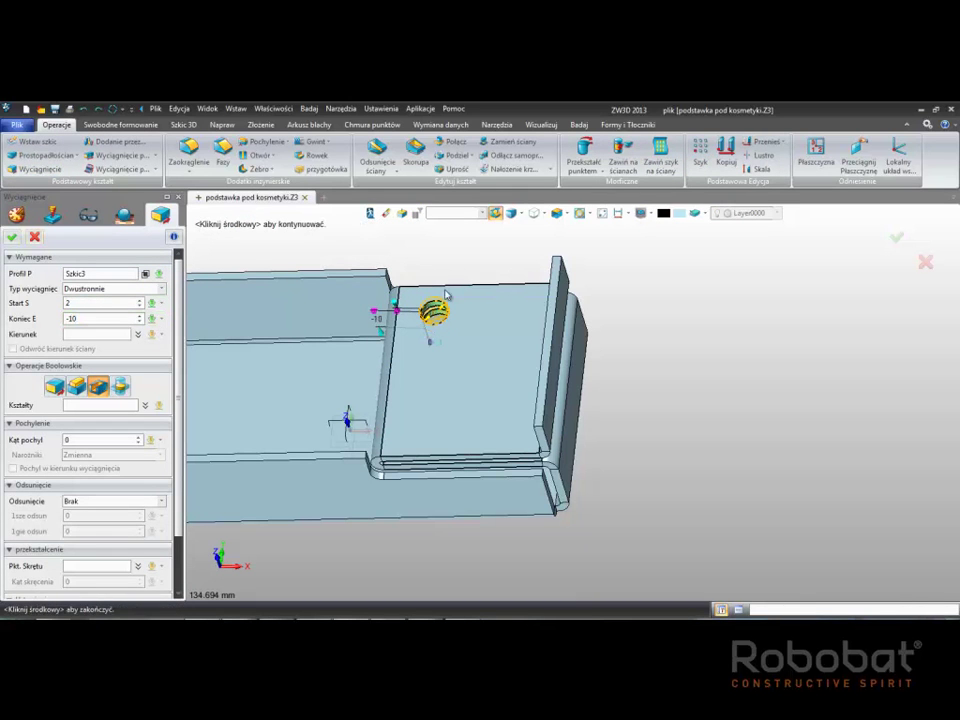
pyautogui.middleClick(447, 263)
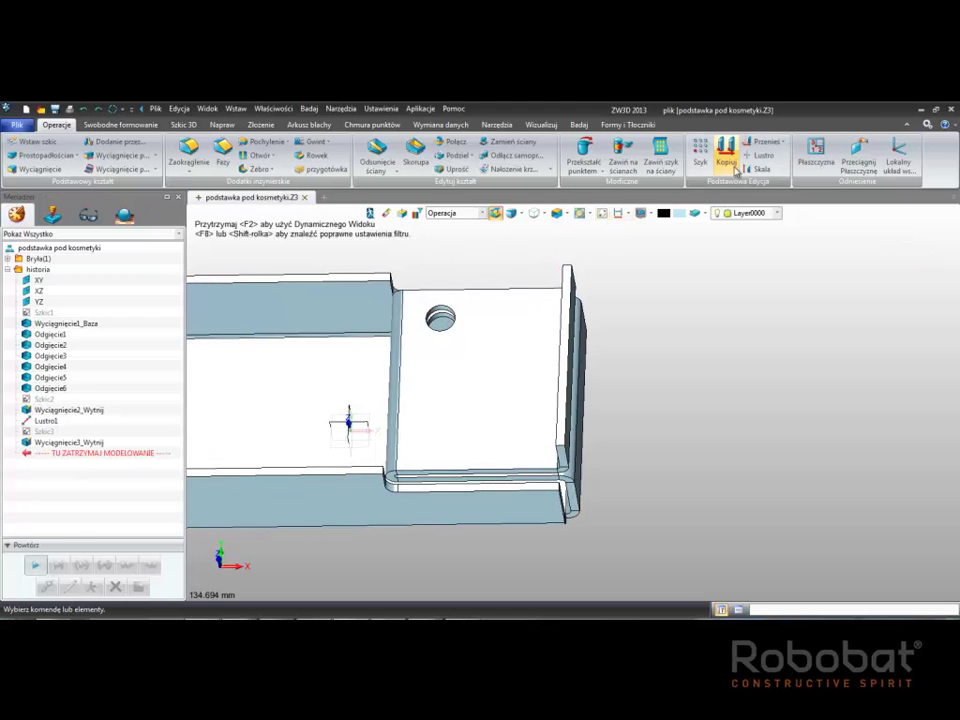
# Step: Pattern the hole linearly along X with 3 copies spaced 15
pyautogui.click(700, 153)
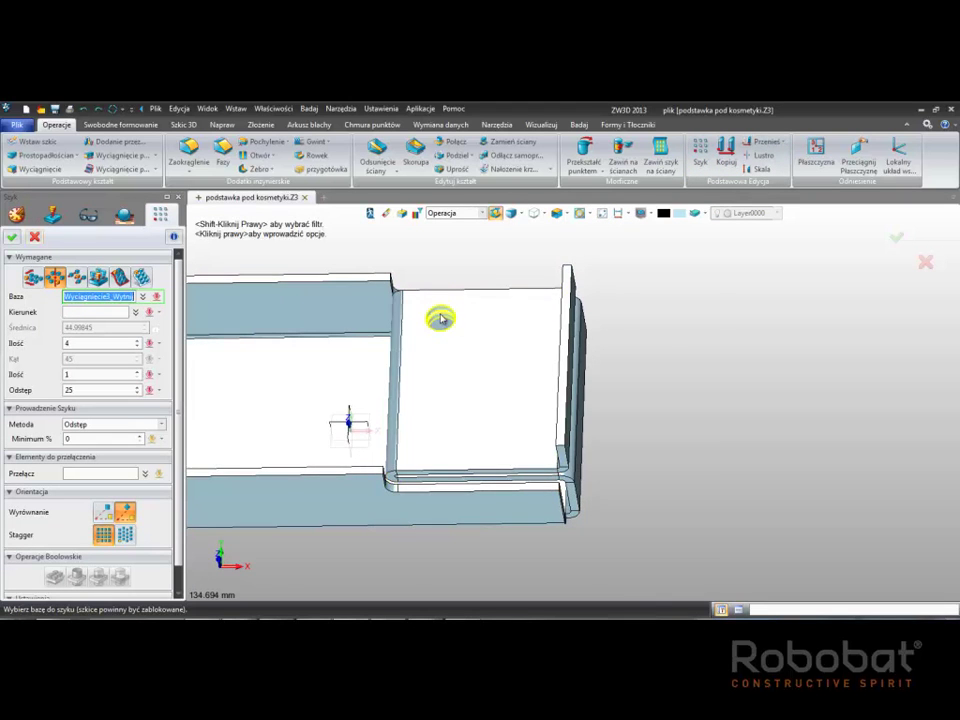
pyautogui.scroll(3, 441, 316)
pyautogui.click(442, 318)
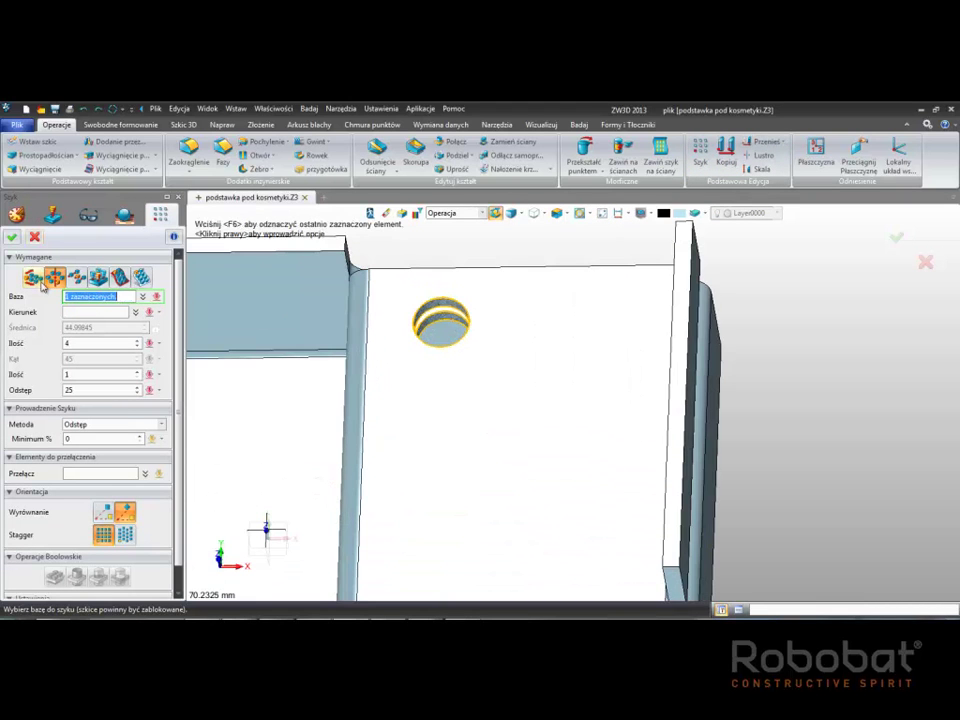
pyautogui.click(38, 277)
pyautogui.middleClick(270, 308)
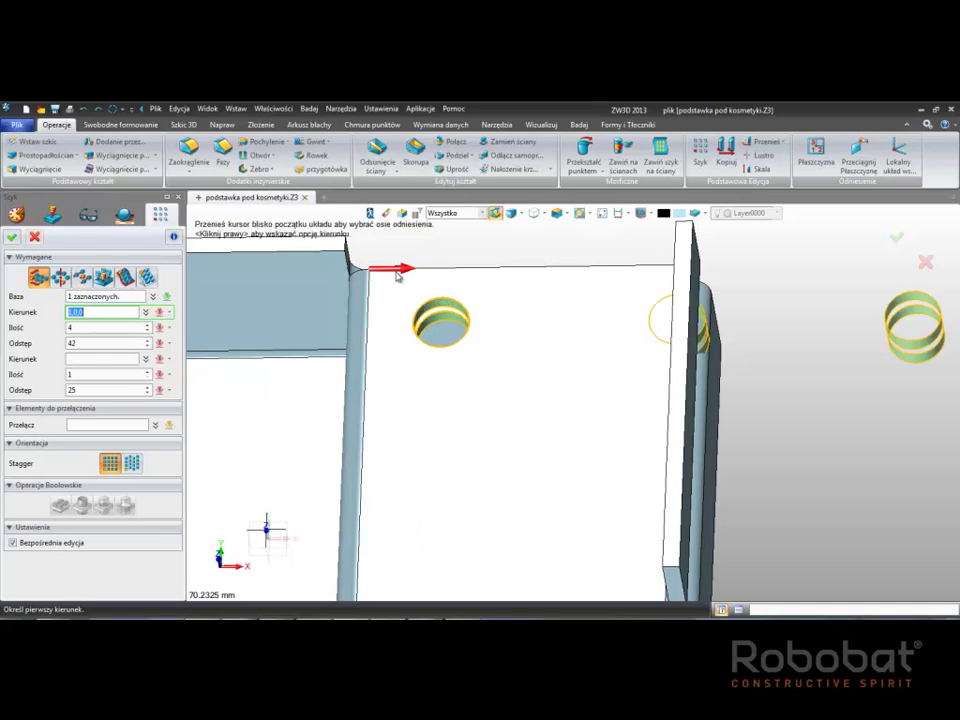
pyautogui.middleClick(397, 276)
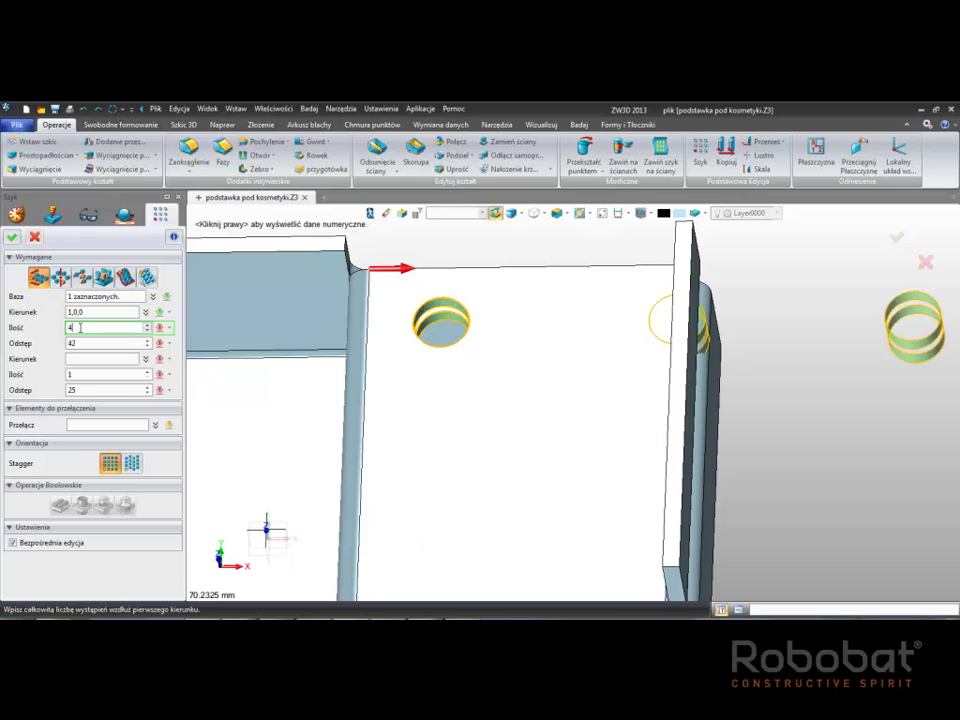
pyautogui.write('3')
pyautogui.press('Return')
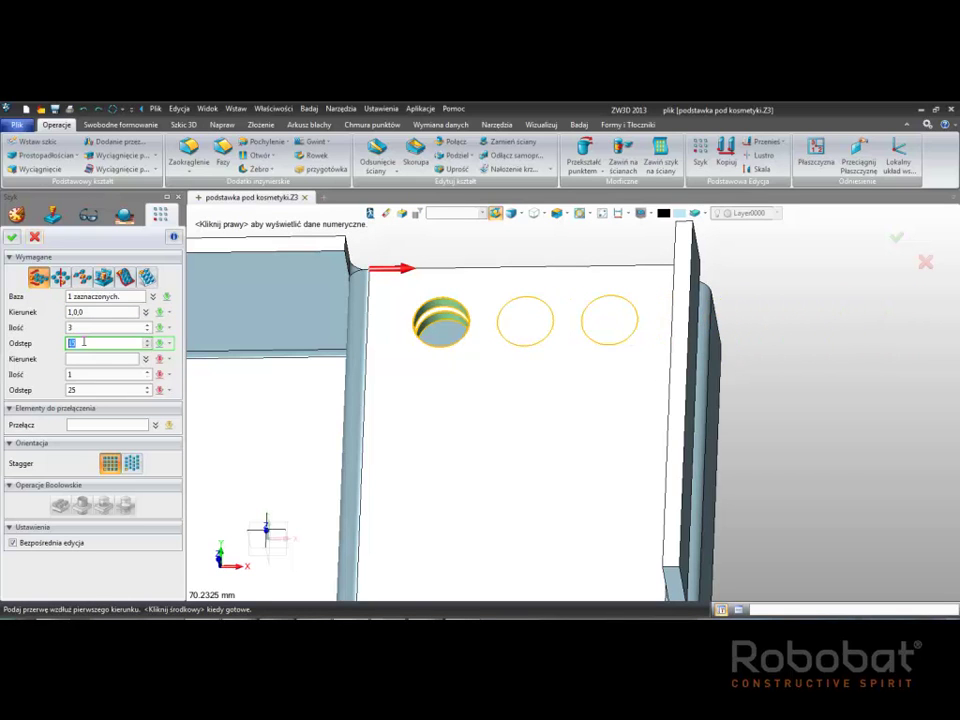
pyautogui.press('Return')
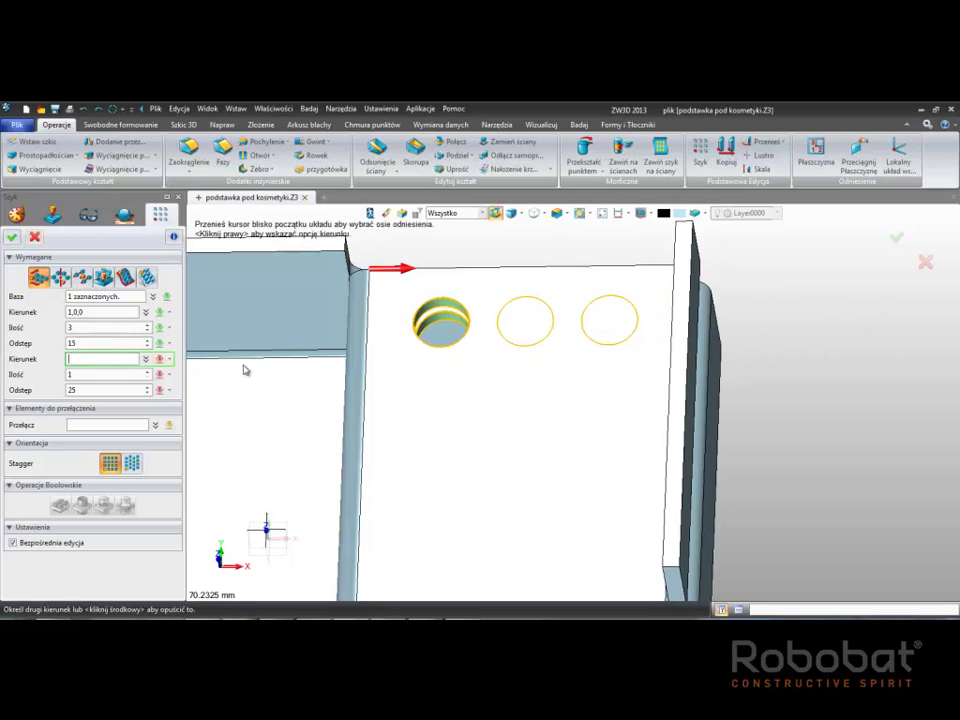
# Step: Add a downward second direction with 4 holes and confirm the 3×4 grid
pyautogui.click(372, 290)
pyautogui.click(105, 390)
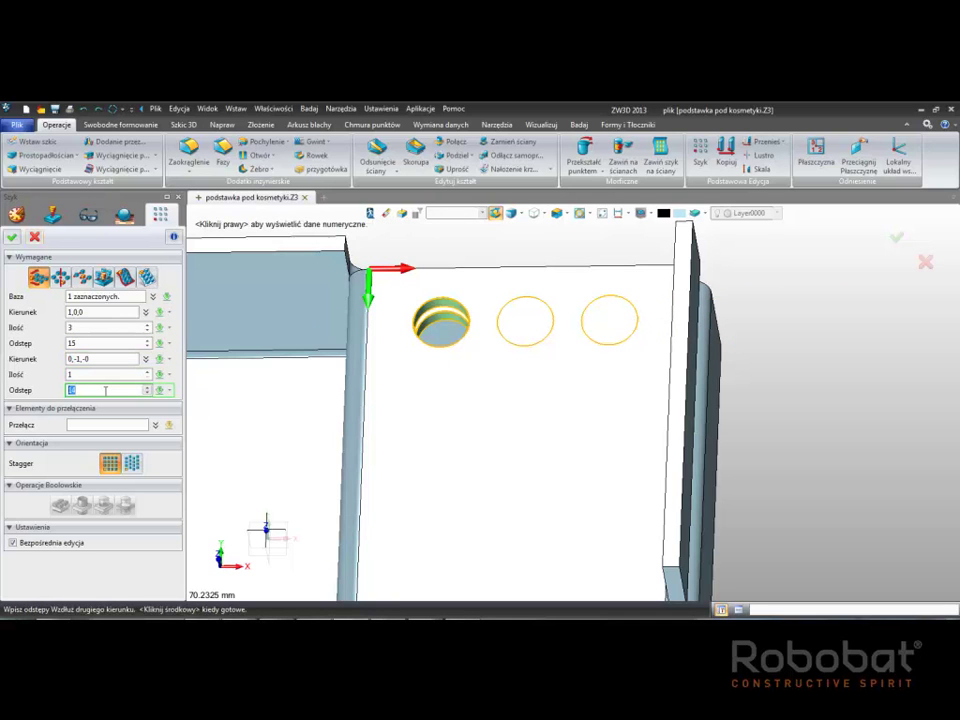
pyautogui.click(100, 374)
pyautogui.write('4')
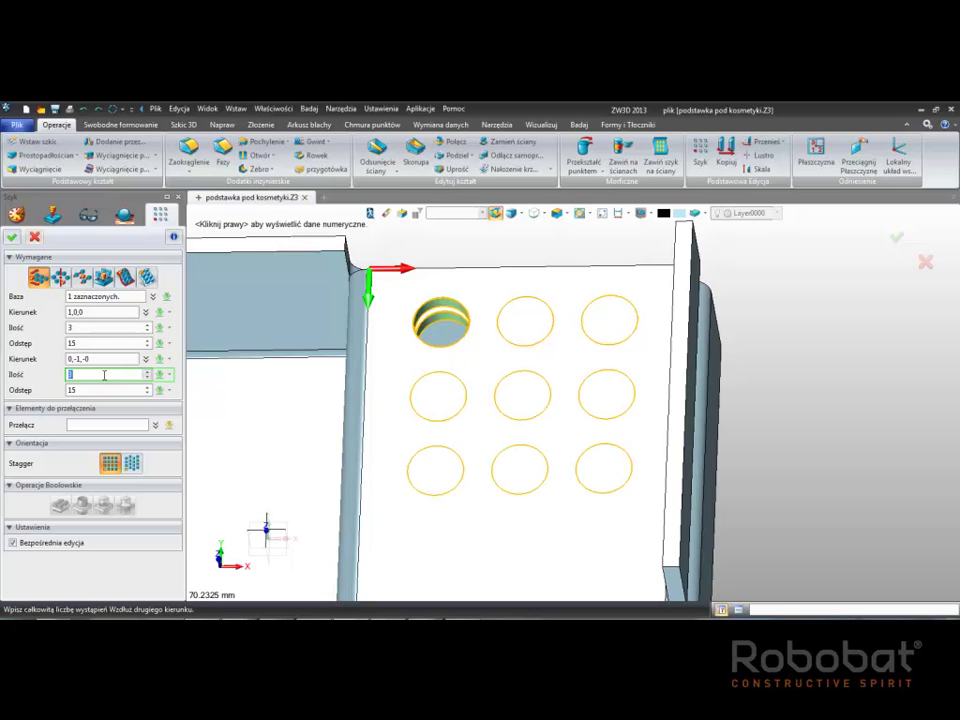
pyautogui.moveTo(416, 352); pyautogui.dragTo(386, 458, button='middle')
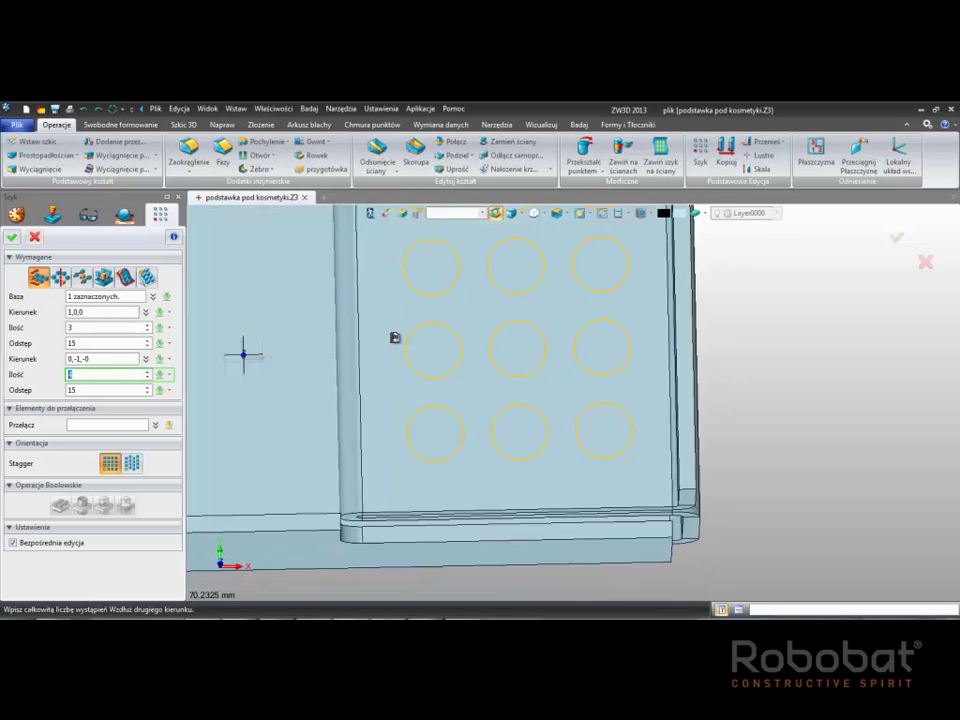
pyautogui.scroll(-2, 386, 455)
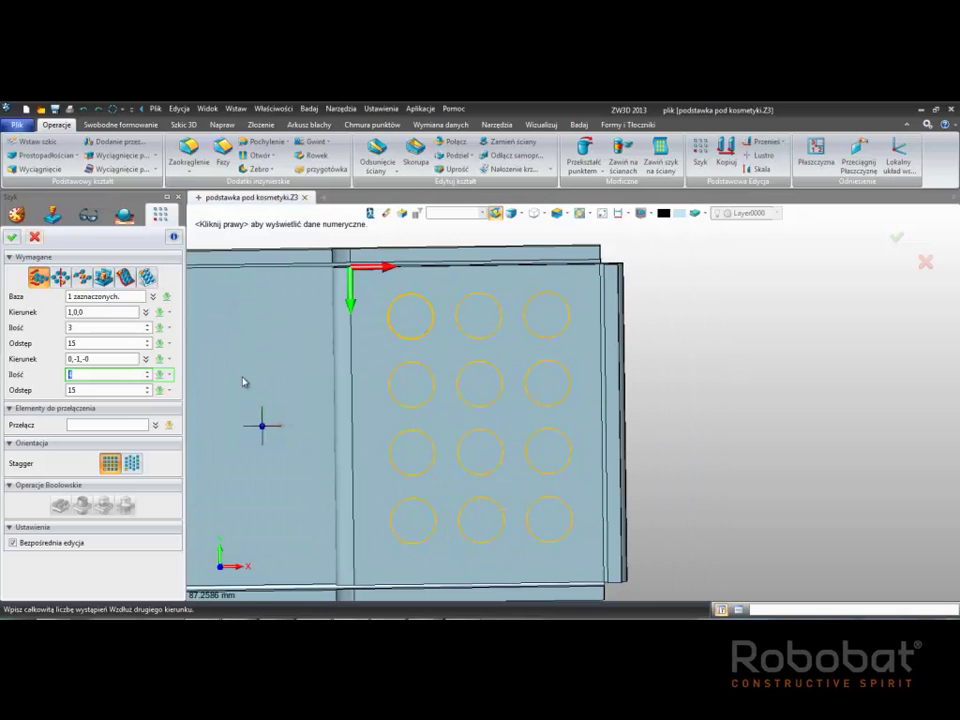
pyautogui.click(12, 238)
pyautogui.moveTo(420, 326)
pyautogui.mouseDown(button='middle')
pyautogui.moveTo(439, 298)
pyautogui.moveTo(405, 408)
pyautogui.moveTo(401, 377)
pyautogui.moveTo(403, 392)
pyautogui.moveTo(476, 420)
pyautogui.moveTo(499, 369)
pyautogui.moveTo(444, 390)
pyautogui.moveTo(500, 375)
pyautogui.moveTo(446, 358)
pyautogui.moveTo(540, 369)
pyautogui.moveTo(398, 368)
pyautogui.moveTo(460, 340)
pyautogui.moveTo(514, 424)
pyautogui.mouseUp(button='middle')
pyautogui.scroll(-2, 464, 423)
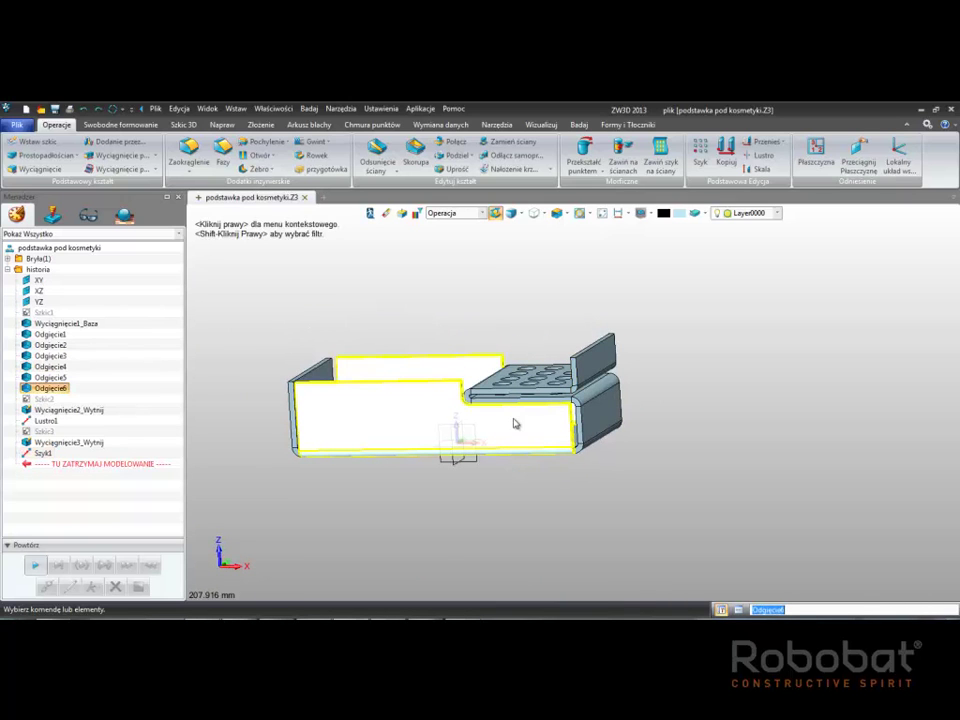
# Step: Start a sketch on the front face, then discard it as an empty sketch
pyautogui.moveTo(514, 424)
pyautogui.mouseDown(button='middle')
pyautogui.moveTo(493, 444)
pyautogui.moveTo(428, 448)
pyautogui.moveTo(349, 396)
pyautogui.mouseUp(button='middle')
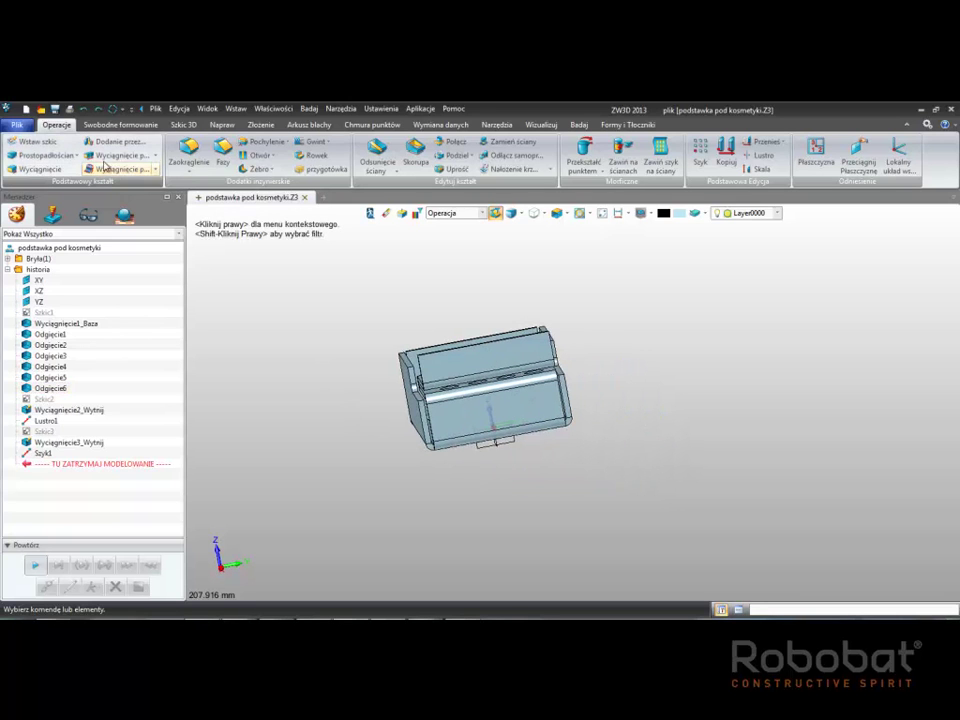
pyautogui.click(38, 141)
pyautogui.click(460, 421)
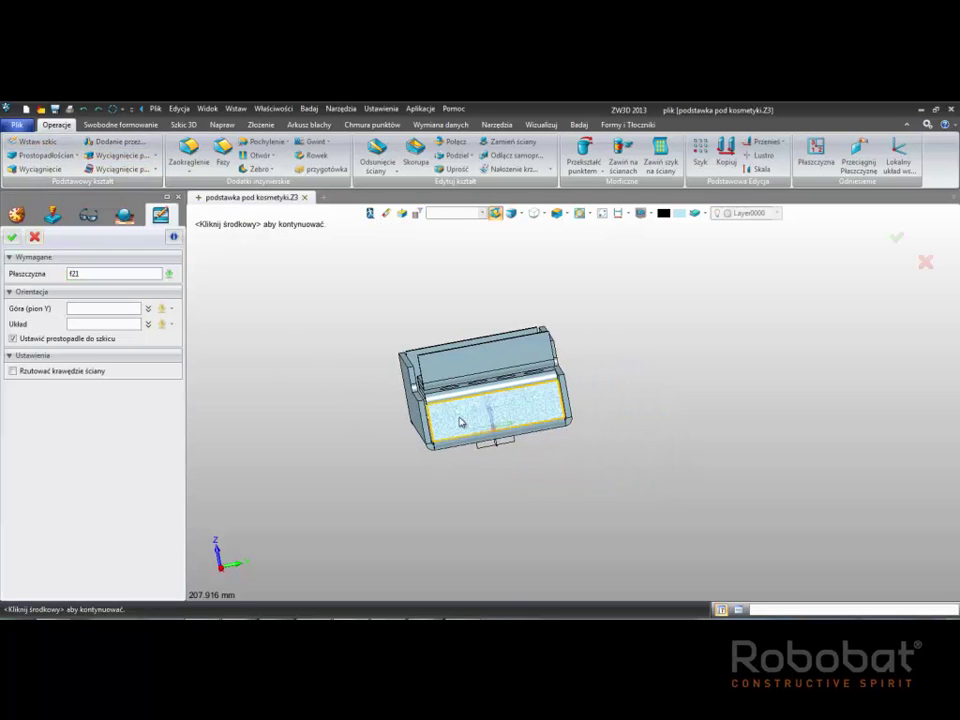
pyautogui.middleClick(460, 421)
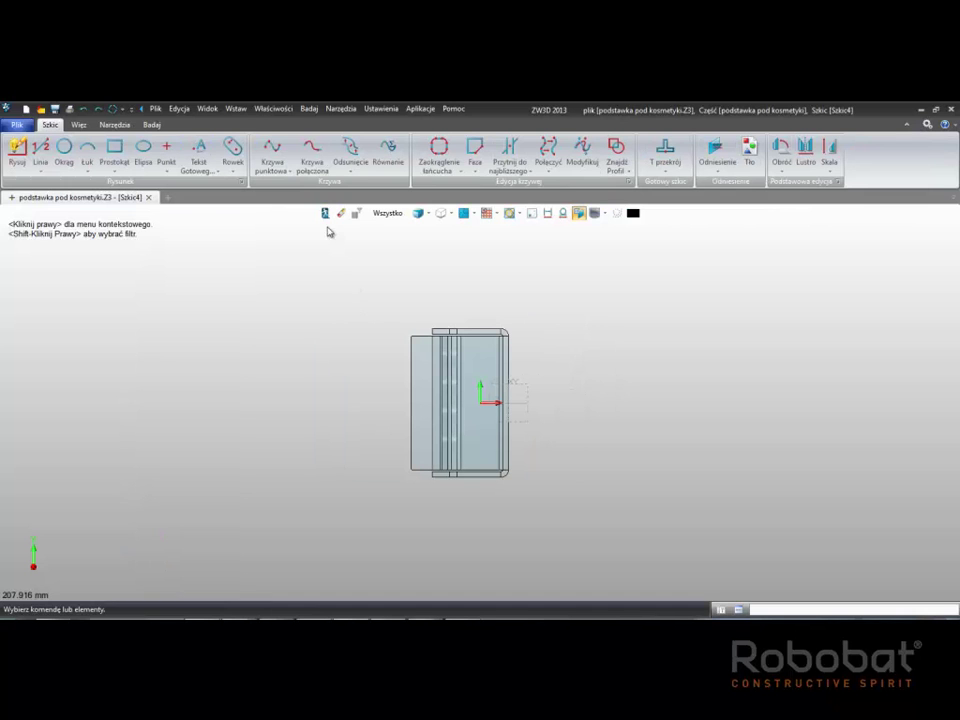
pyautogui.middleClick(332, 239)
pyautogui.click(512, 381)
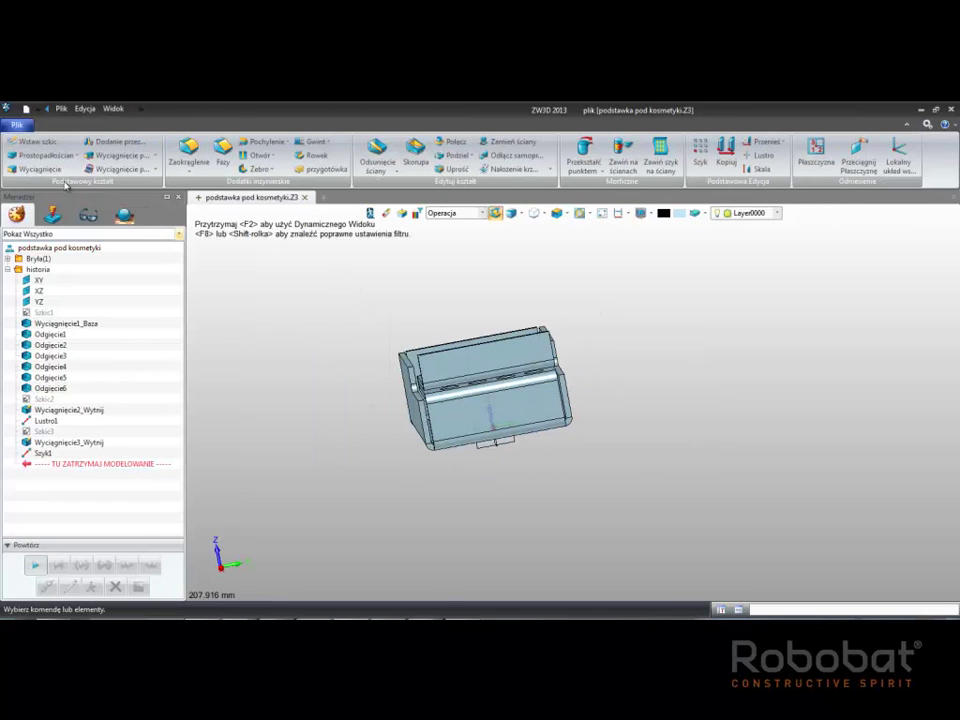
# Step: Sketch on the front face again with the Up direction set to 0,0,1
pyautogui.click(38, 141)
pyautogui.click(489, 408)
pyautogui.click(110, 316)
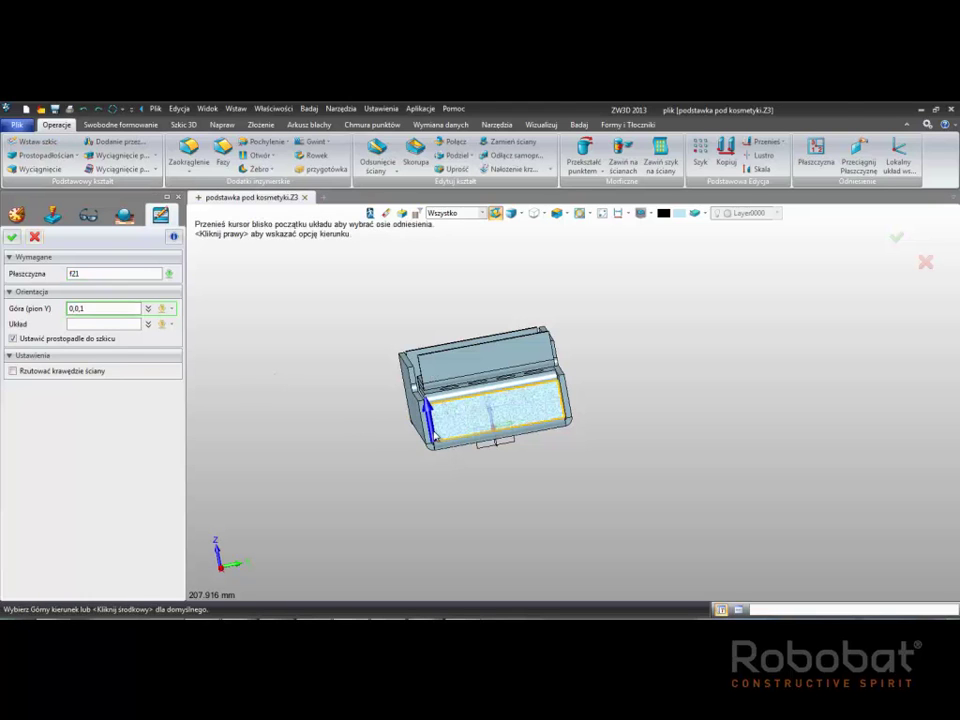
pyautogui.middleClick(354, 431)
pyautogui.middleClick(354, 431)
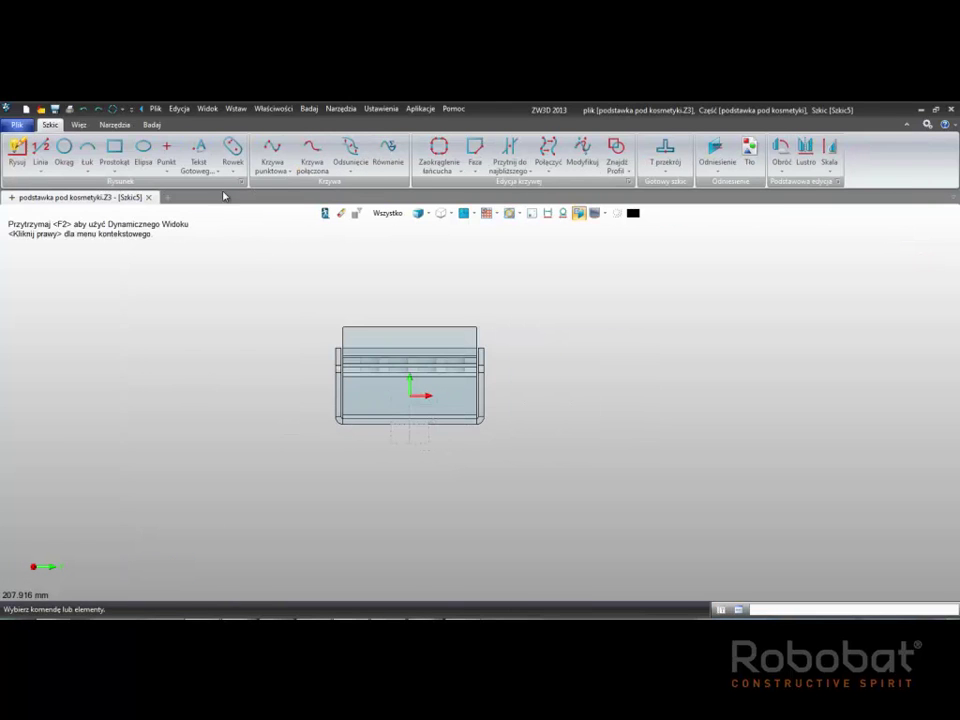
# Step: Place the text 'ZW3D' centred on the front face
pyautogui.click(199, 152)
pyautogui.scroll(3, 360, 425)
pyautogui.scroll(2, 342, 432)
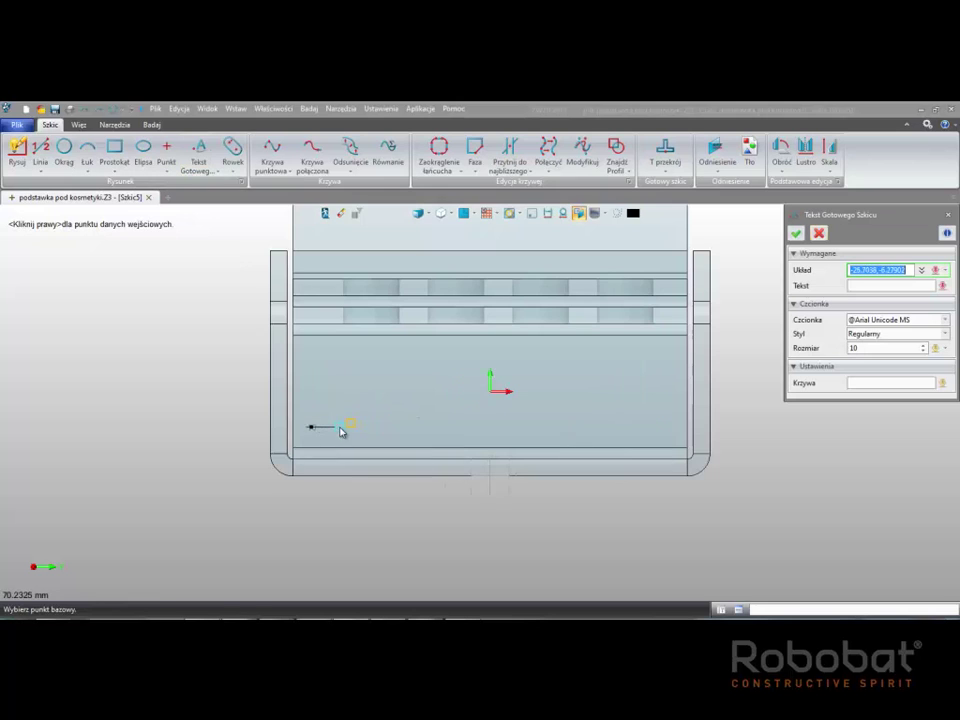
pyautogui.click(306, 426)
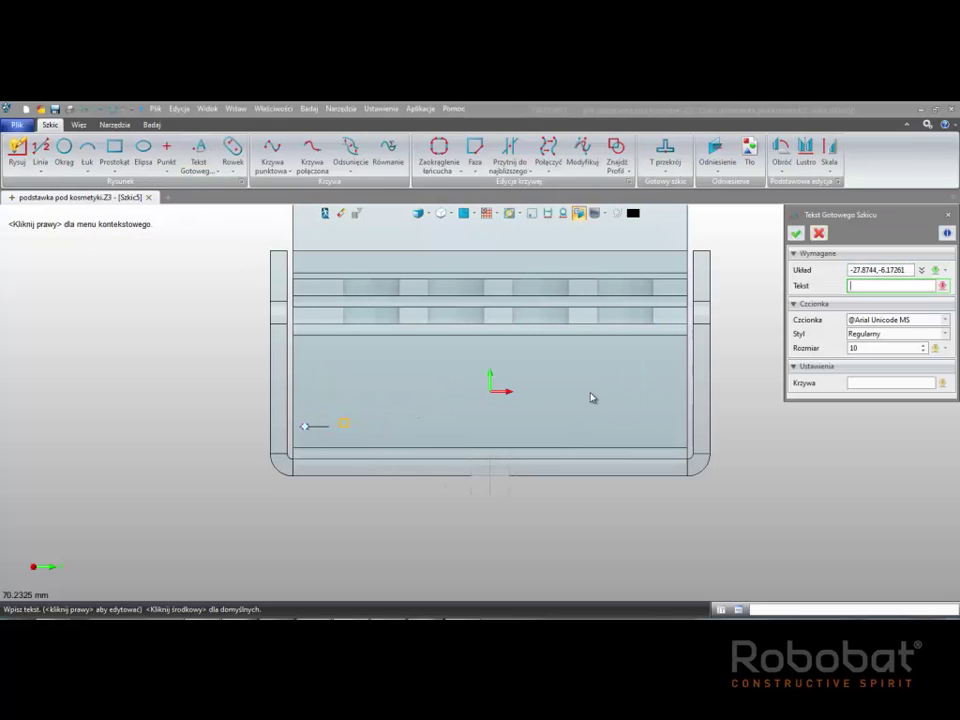
pyautogui.click(891, 285)
pyautogui.write('ZW3D')
pyautogui.click(880, 270)
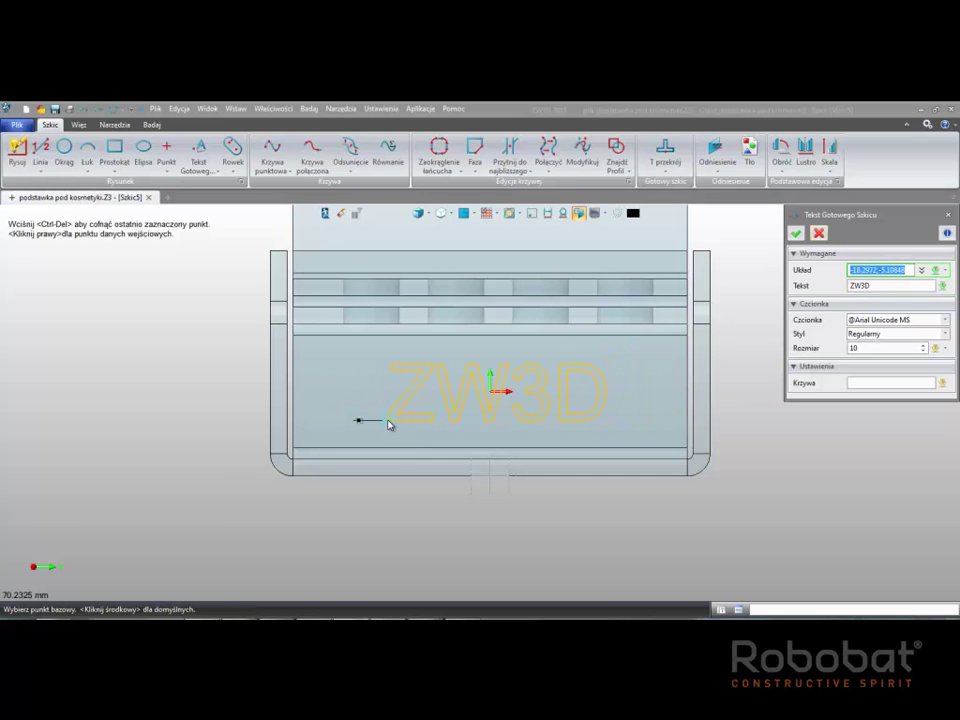
pyautogui.click(389, 424)
pyautogui.click(796, 233)
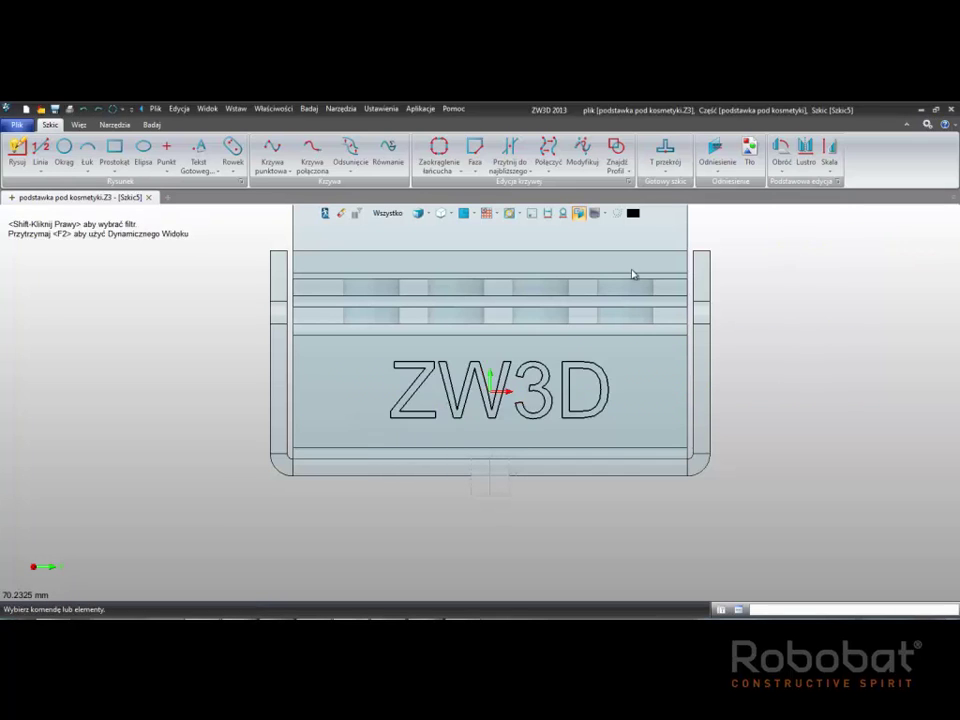
# Step: Extrude the Szkic5 text with Start 0 and End 1
pyautogui.hotkey('ctrl', 'q')
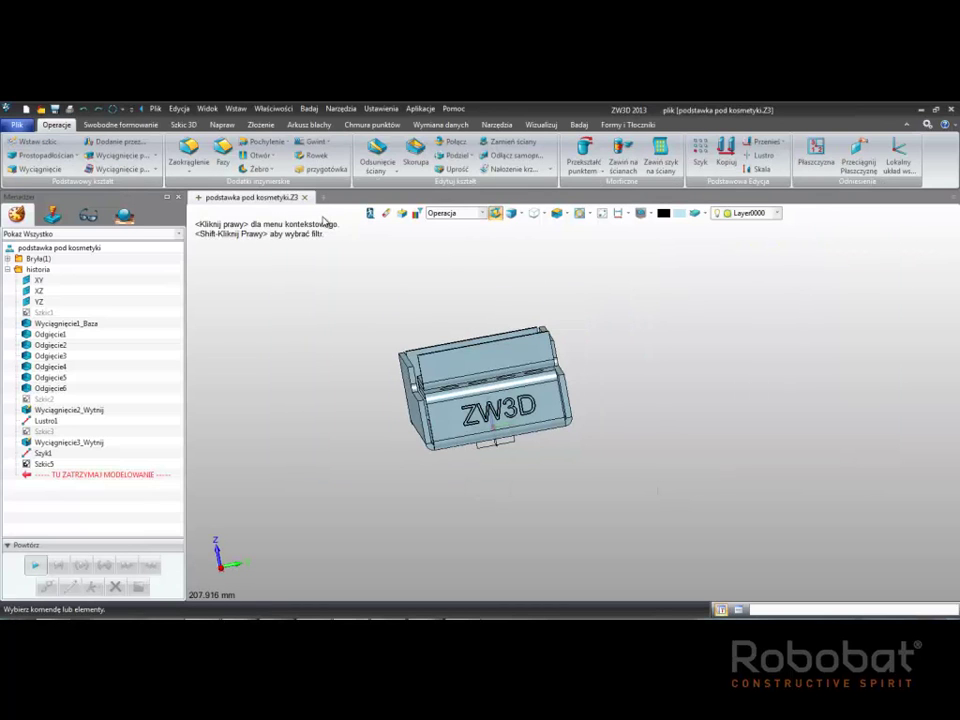
pyautogui.moveTo(370, 288); pyautogui.dragTo(381, 302, button='middle')
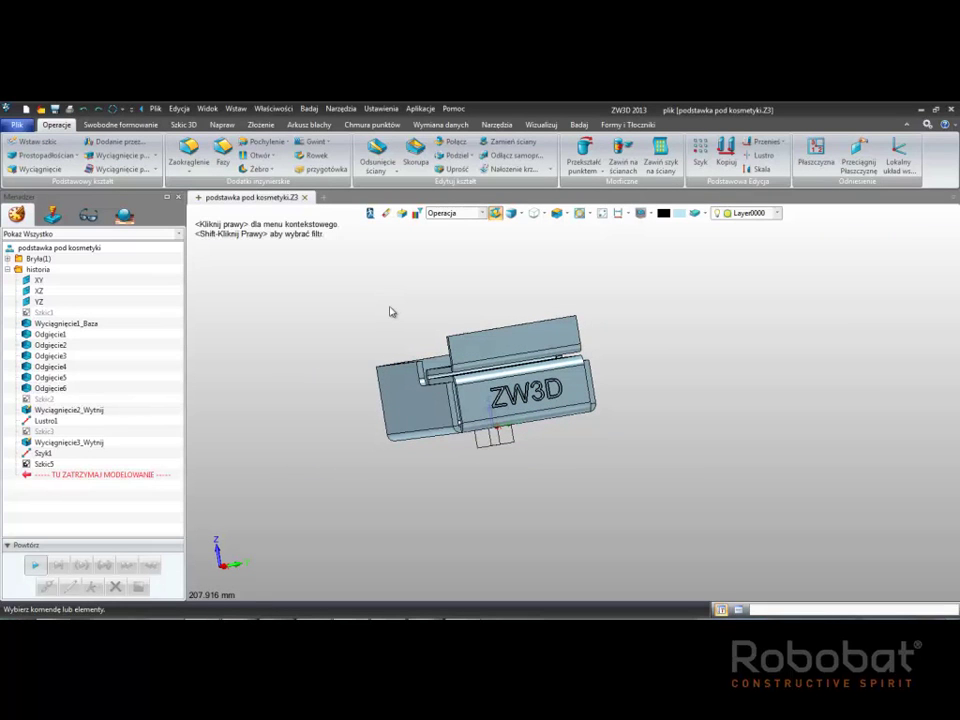
pyautogui.click(38, 169)
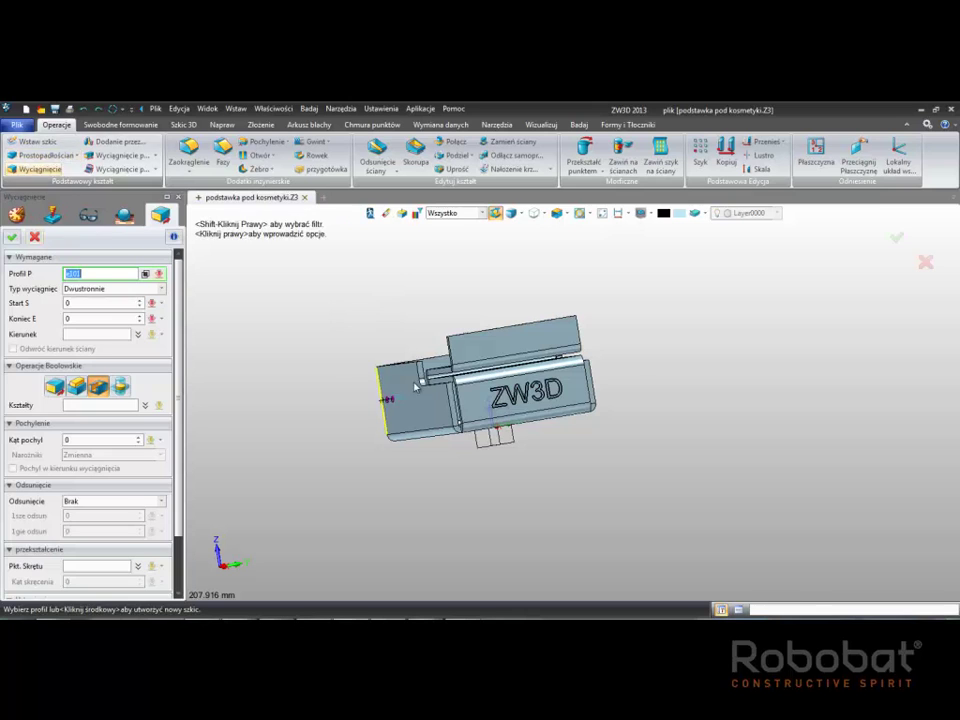
pyautogui.middleClick(497, 396)
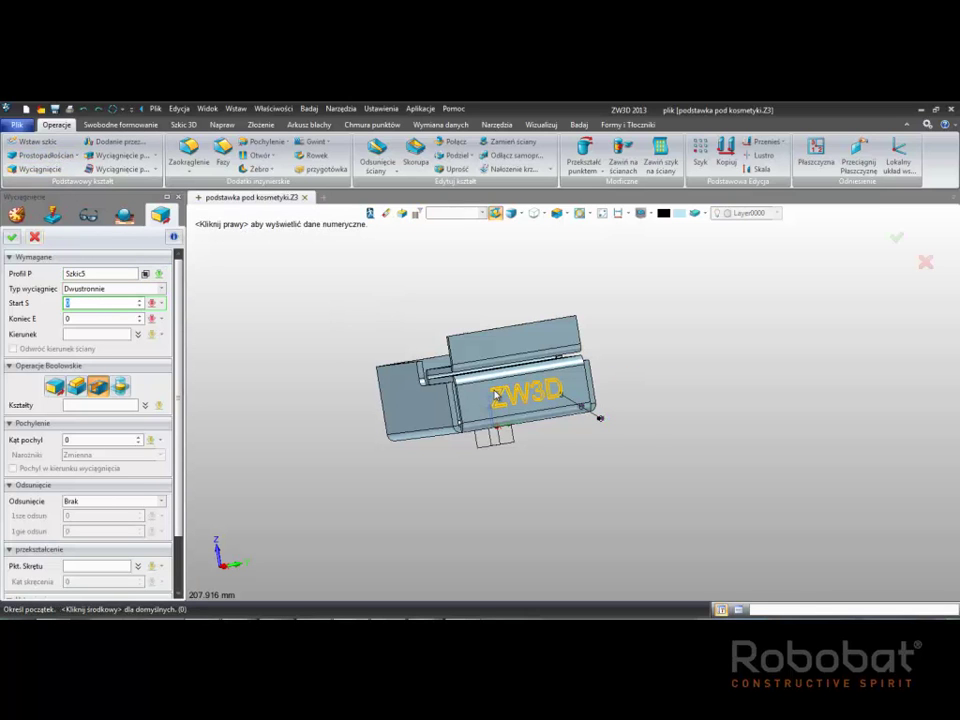
pyautogui.middleClick(500, 397)
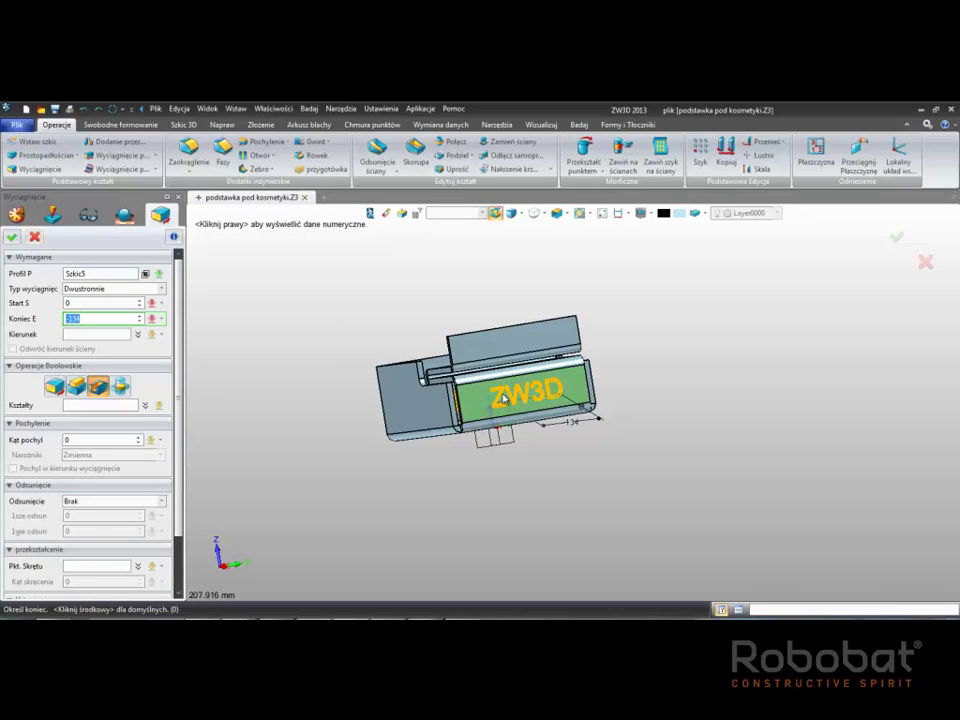
pyautogui.write('1')
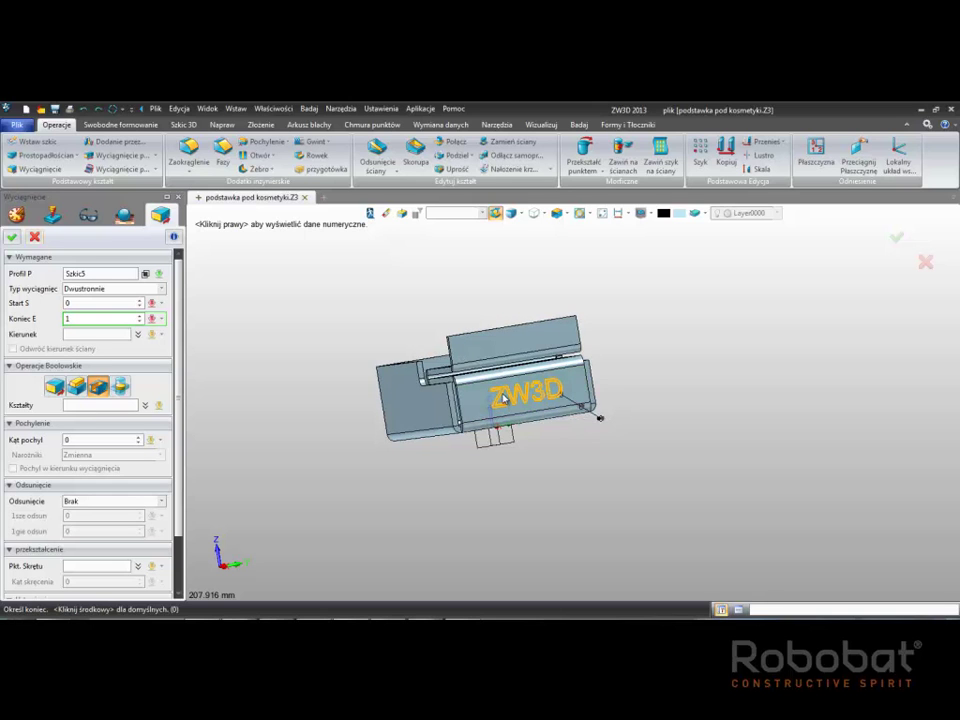
pyautogui.middleClick(503, 398)
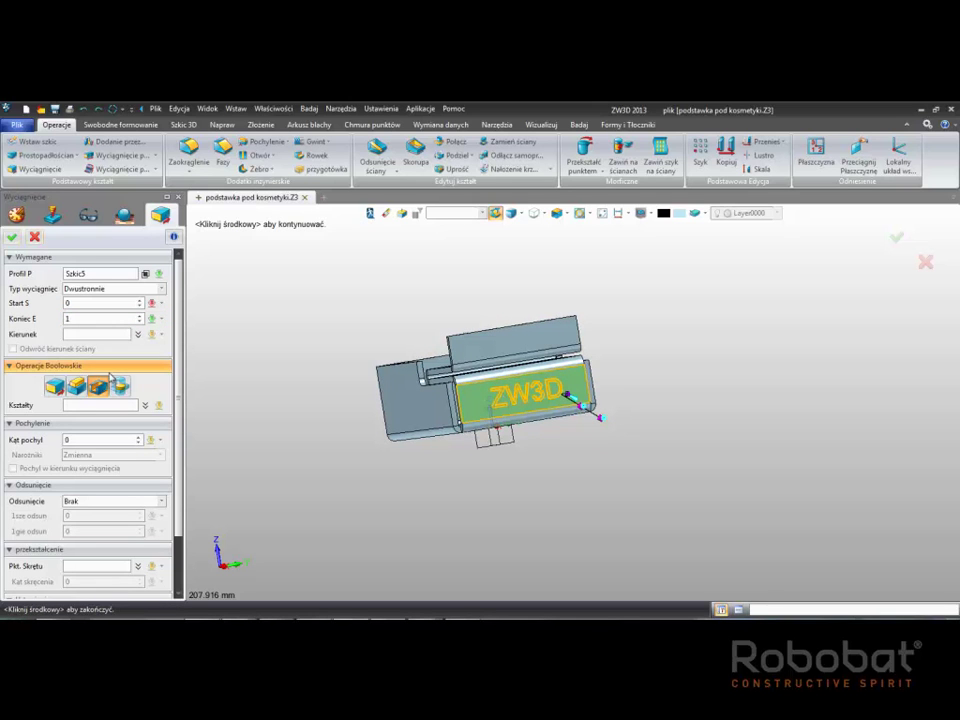
pyautogui.click(14, 238)
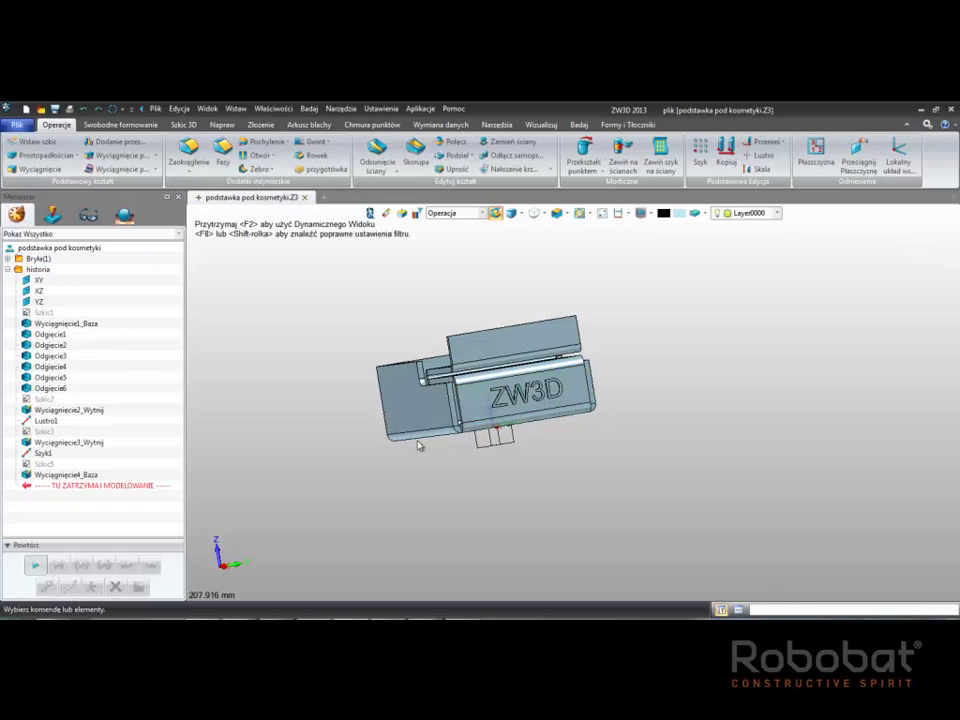
# Step: Zoom and orbit to view the embossed text from the front
pyautogui.scroll(3, 520, 400)
pyautogui.scroll(3, 570, 400)
pyautogui.scroll(-2, 565, 400)
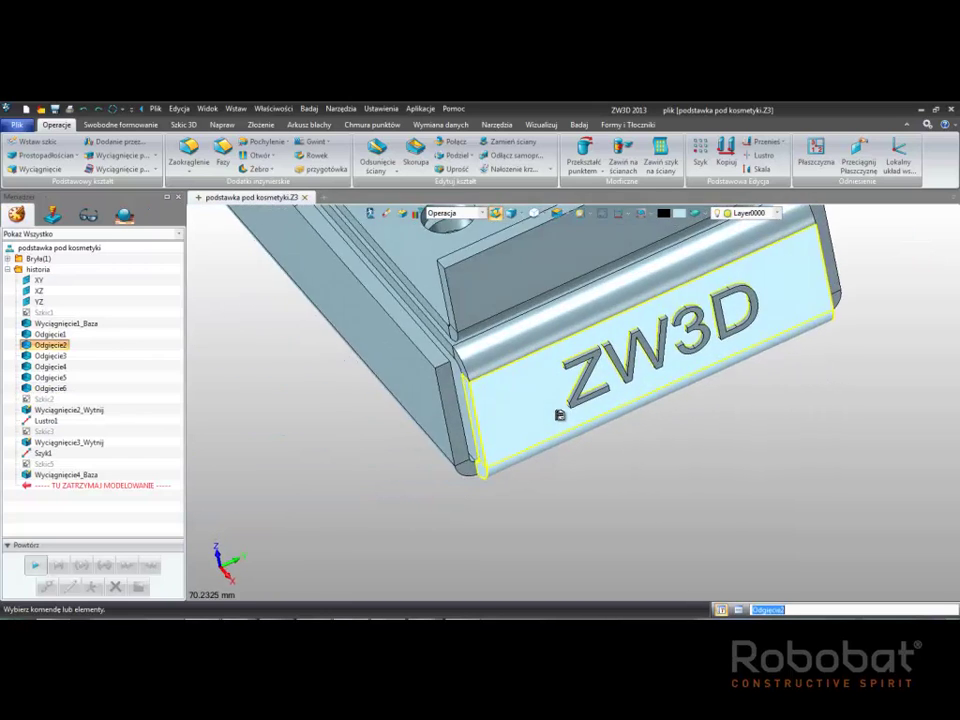
pyautogui.scroll(-2, 565, 395)
pyautogui.scroll(-1, 556, 385)
pyautogui.moveTo(556, 385); pyautogui.dragTo(501, 385, button='middle')
pyautogui.scroll(-2, 578, 398)
pyautogui.moveTo(578, 398); pyautogui.dragTo(606, 400, button='middle')
pyautogui.moveTo(615, 413); pyautogui.dragTo(418, 360, button='right')
pyautogui.press('Escape')
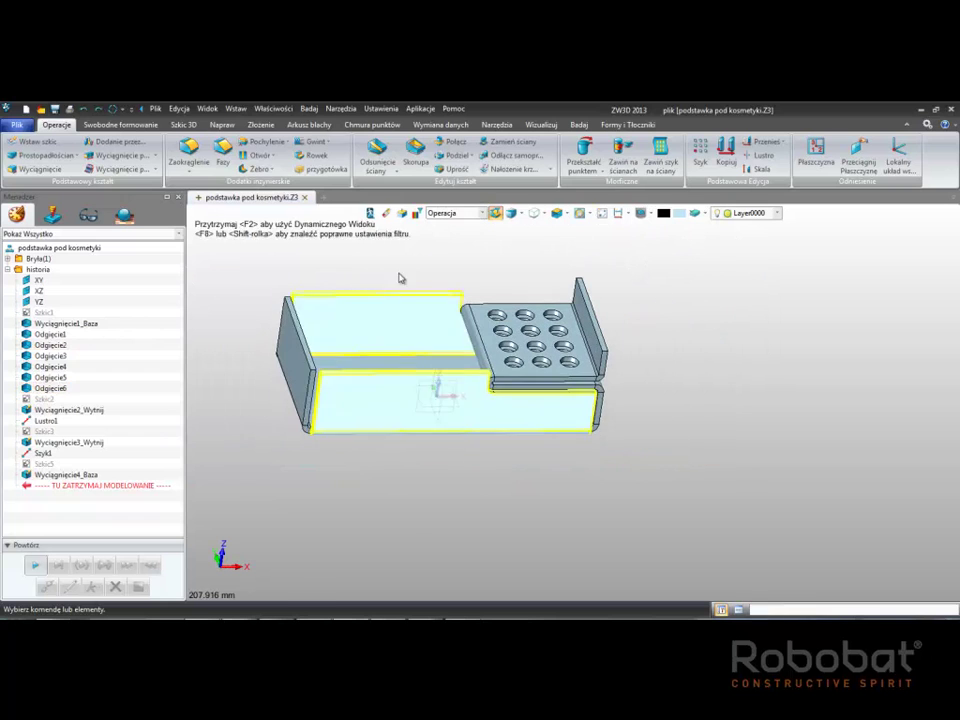
# Step: Unfold the stand with Rozłóż from Arkusz blachy and inspect the flat blank
pyautogui.click(294, 125)
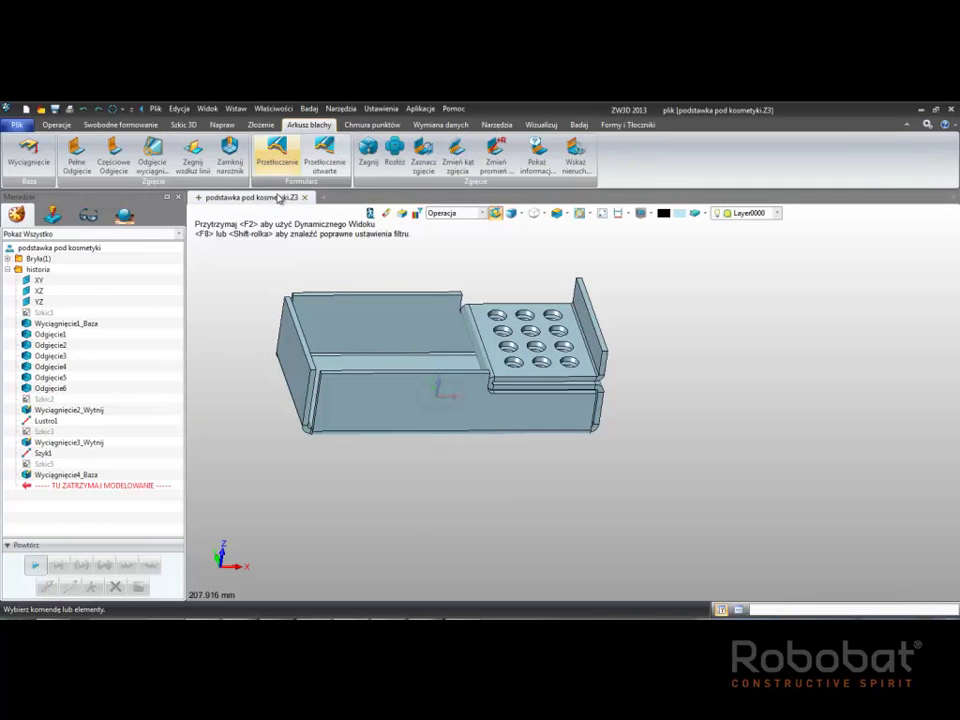
pyautogui.click(395, 150)
pyautogui.click(396, 333)
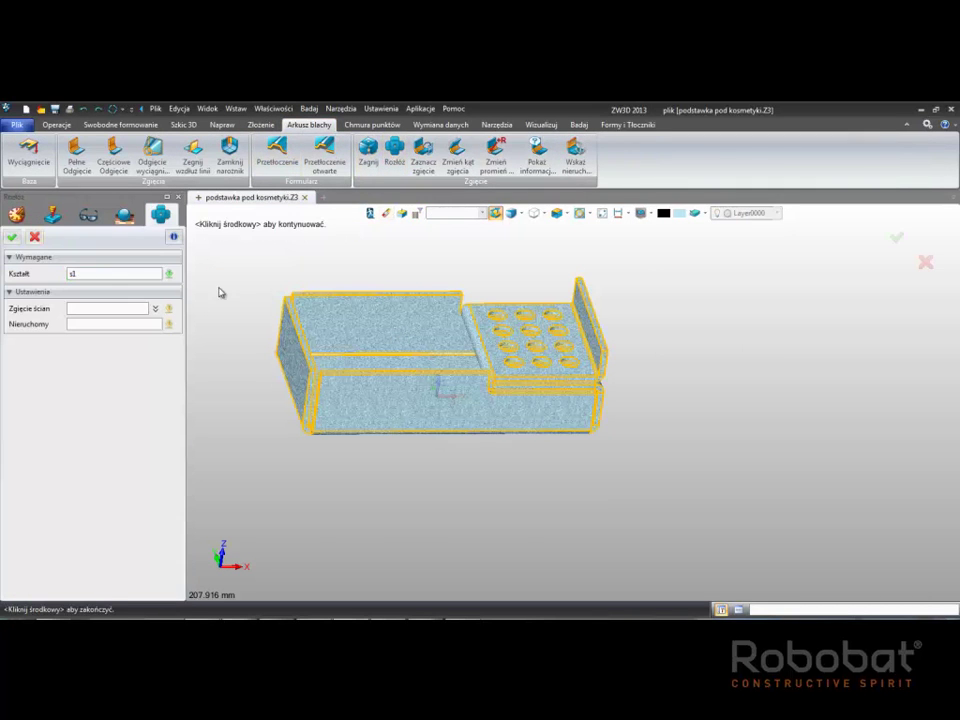
pyautogui.click(15, 237)
pyautogui.moveTo(368, 293); pyautogui.dragTo(426, 300, button='middle')
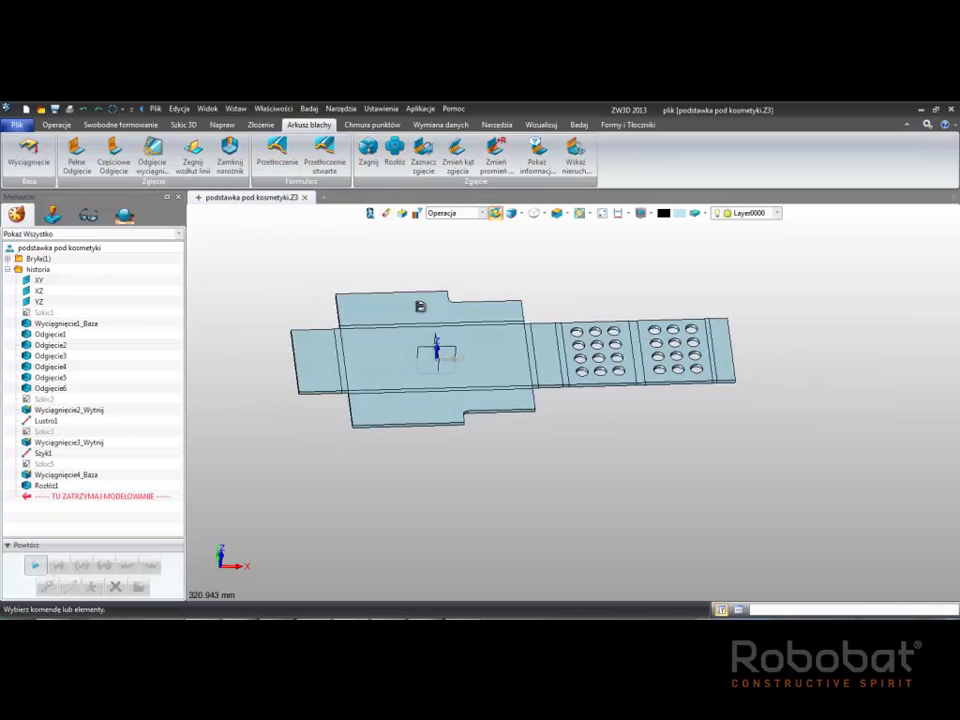
pyautogui.moveTo(439, 398)
pyautogui.mouseDown(button='middle')
pyautogui.moveTo(410, 389)
pyautogui.moveTo(435, 294)
pyautogui.moveTo(435, 439)
pyautogui.moveTo(474, 340)
pyautogui.moveTo(454, 505)
pyautogui.moveTo(478, 352)
pyautogui.mouseUp(button='middle')
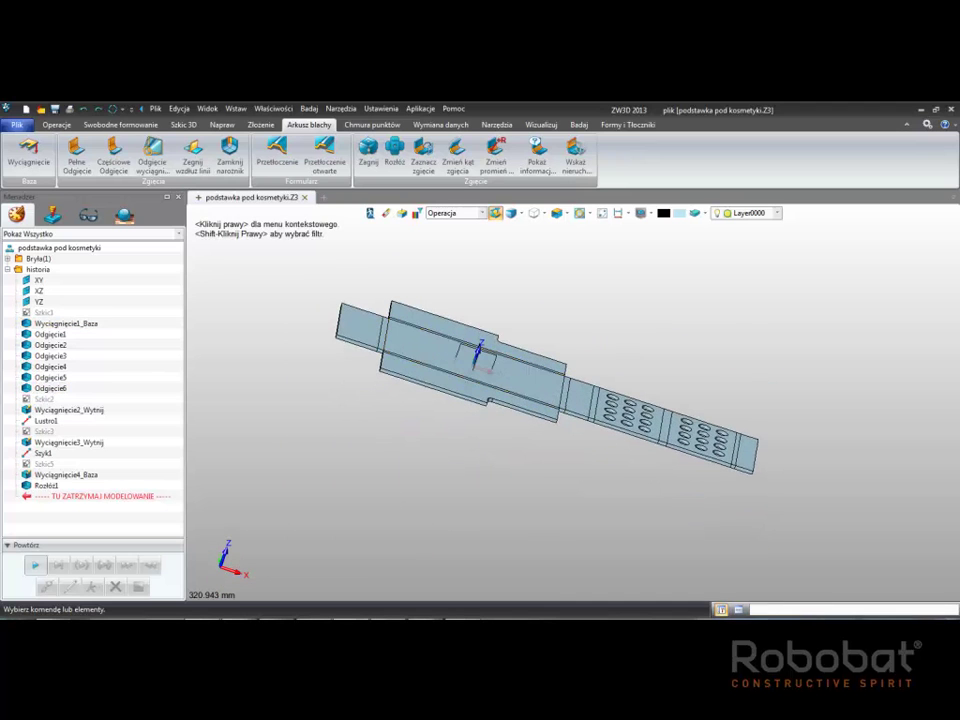